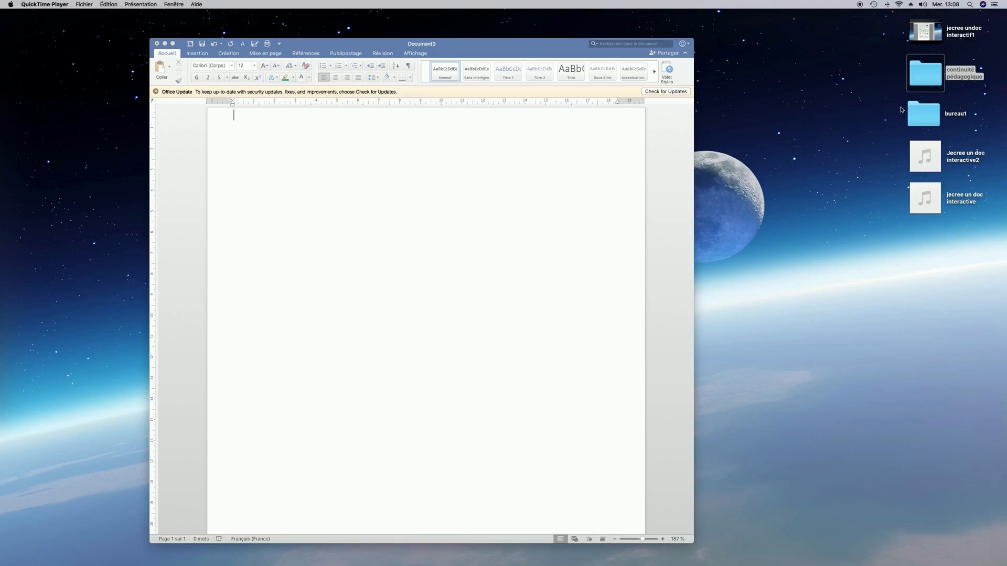
# Step: Insert the "fichier son EN AN" image from the continuité pédagogique folder into the blank document and crop it to page 70
pyautogui.doubleClick(930, 76)
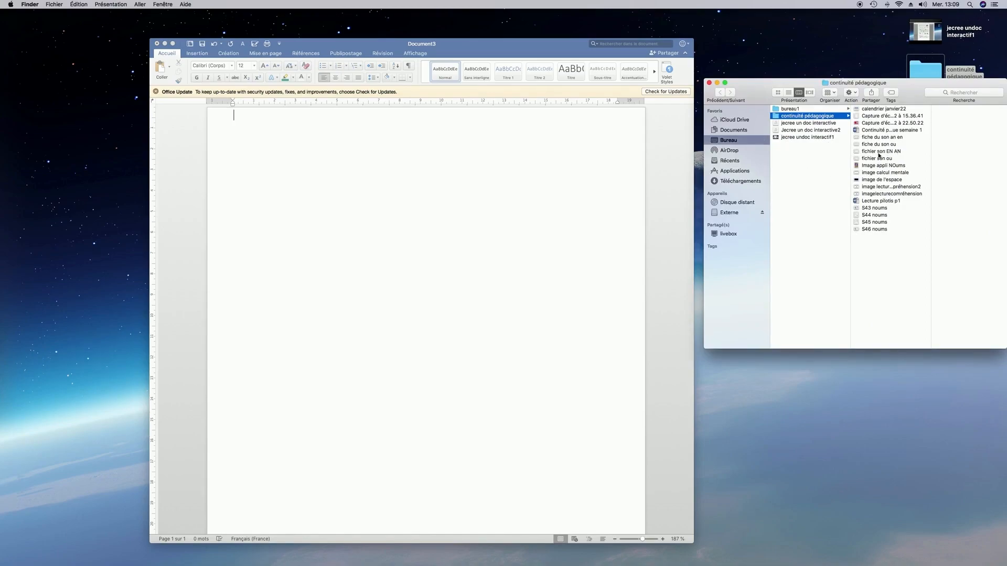
pyautogui.moveTo(888, 153); pyautogui.dragTo(339, 182)
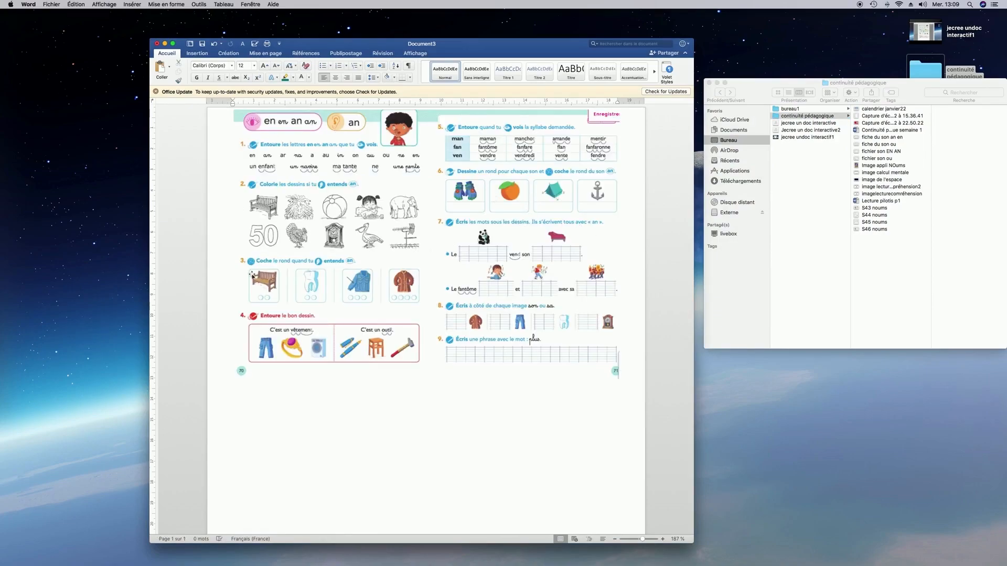
pyautogui.click(385, 271)
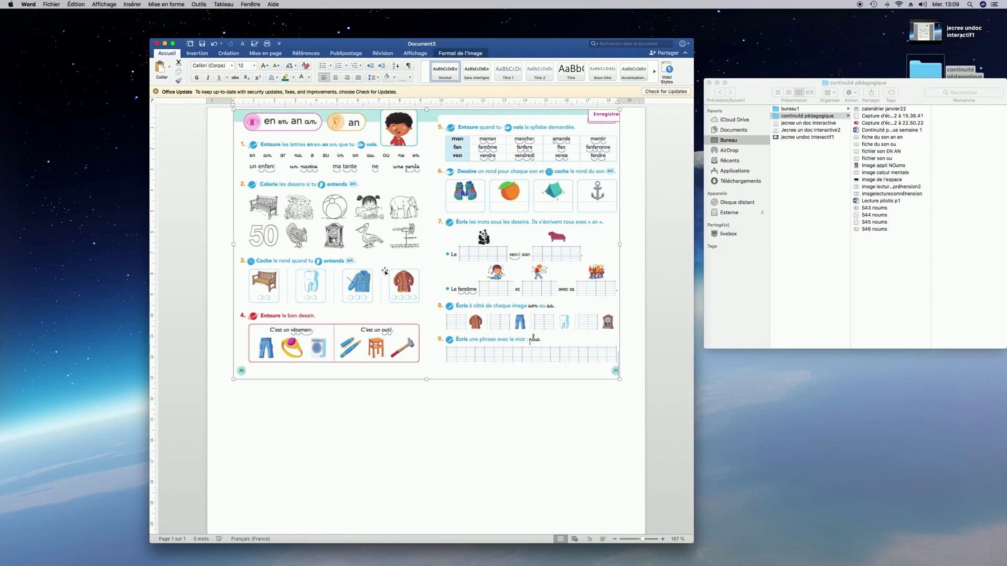
pyautogui.rightClick(386, 271)
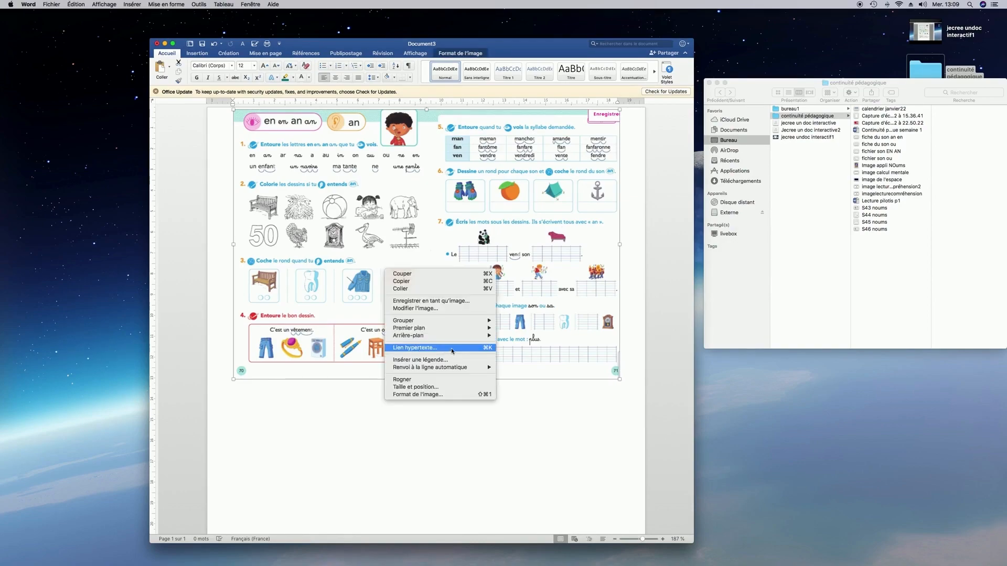
pyautogui.click(447, 381)
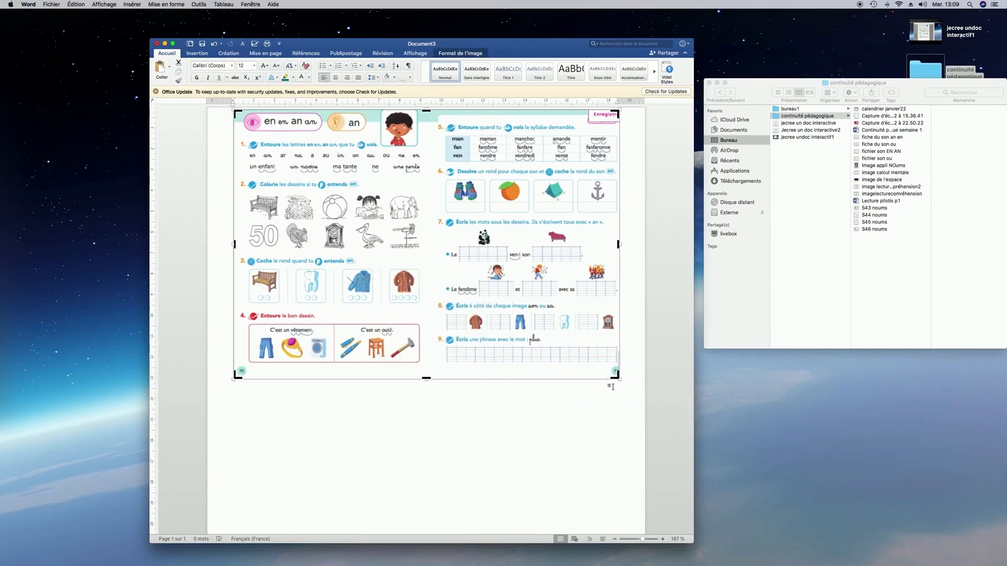
pyautogui.moveTo(615, 377); pyautogui.dragTo(423, 373)
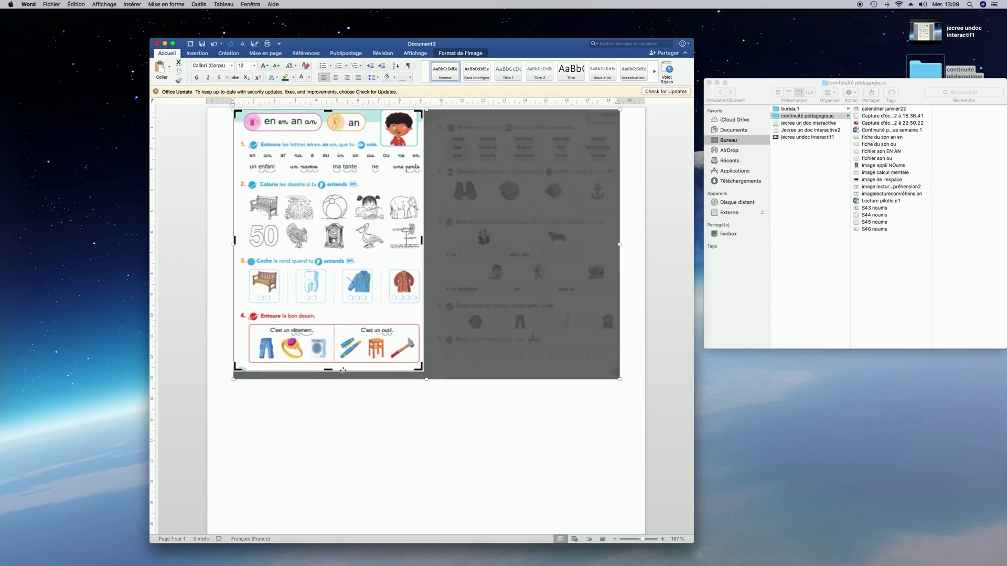
pyautogui.moveTo(329, 371); pyautogui.dragTo(329, 375)
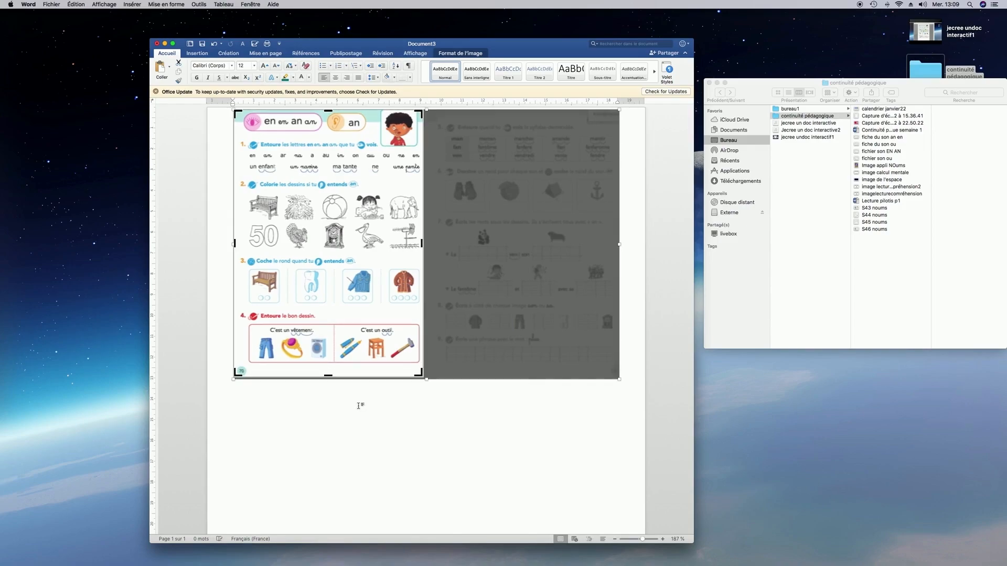
pyautogui.click(374, 405)
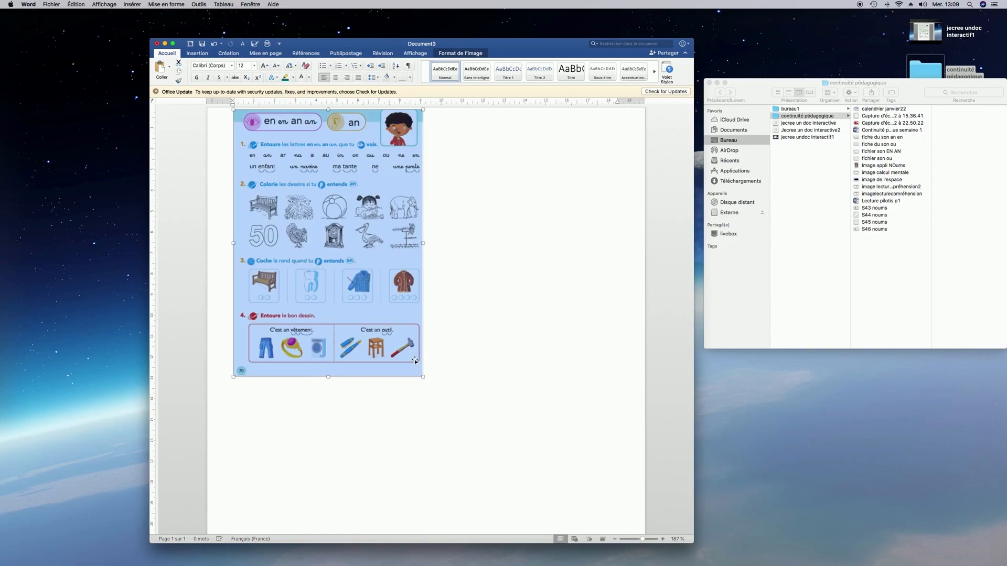
# Step: Enlarge the cropped worksheet image proportionally so that it fills the page width between the margins
pyautogui.moveTo(423, 376); pyautogui.dragTo(624, 565)
pyautogui.scroll(-5, 492, 351)
pyautogui.scroll(-3, 492, 350)
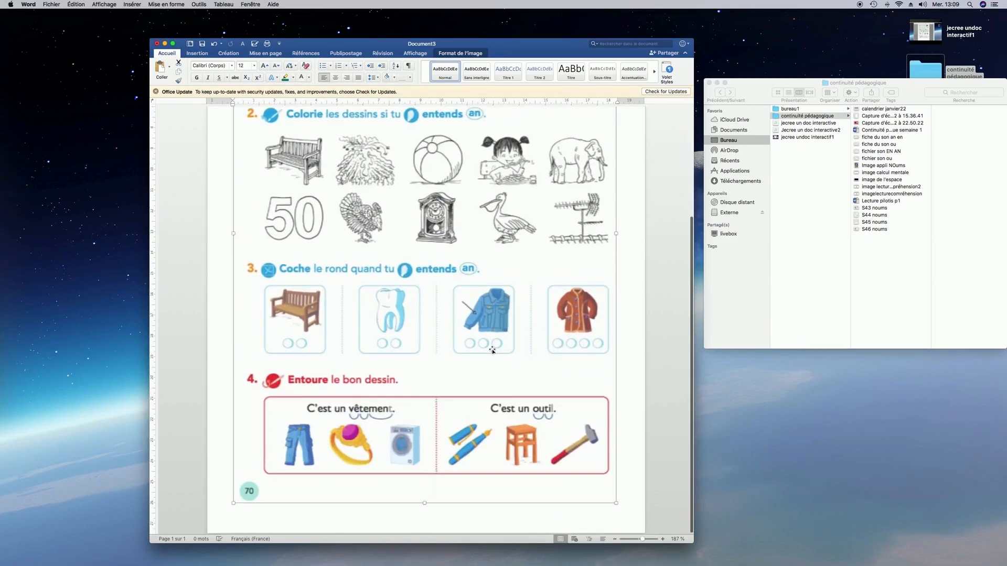
pyautogui.scroll(7, 492, 350)
pyautogui.scroll(1, 492, 350)
pyautogui.scroll(-1, 492, 350)
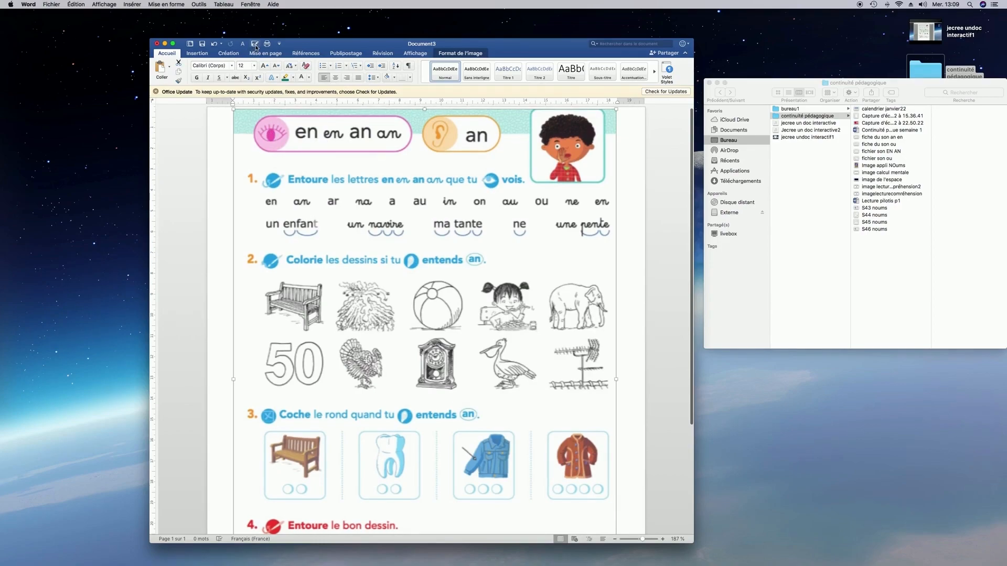
# Step: Export the document to the Bureau folder as a PDF named "Son En élève", optimised for printing
pyautogui.press('super+s')
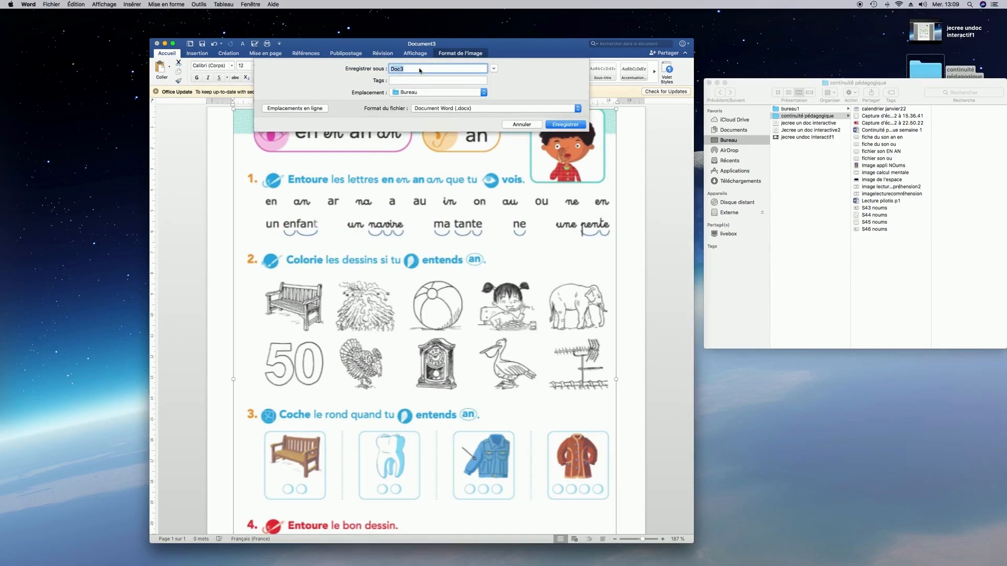
pyautogui.write('Son En élève')
pyautogui.click(578, 109)
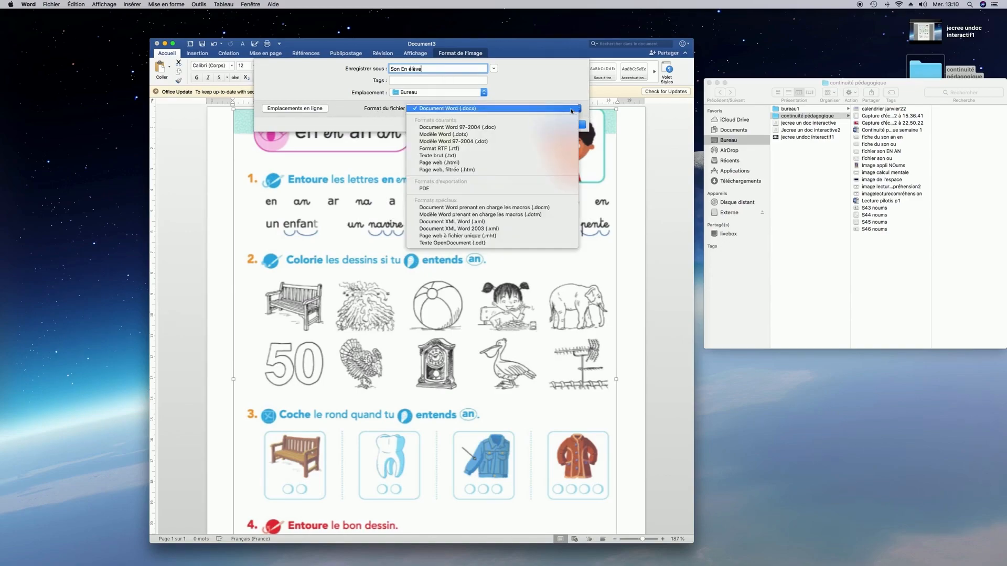
pyautogui.click(458, 188)
pyautogui.click(414, 138)
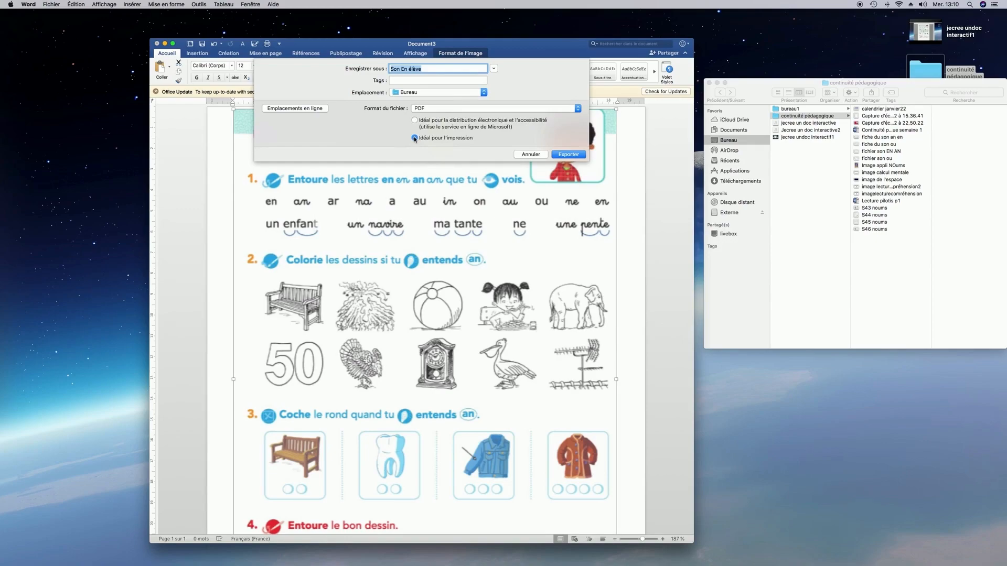
pyautogui.click(572, 155)
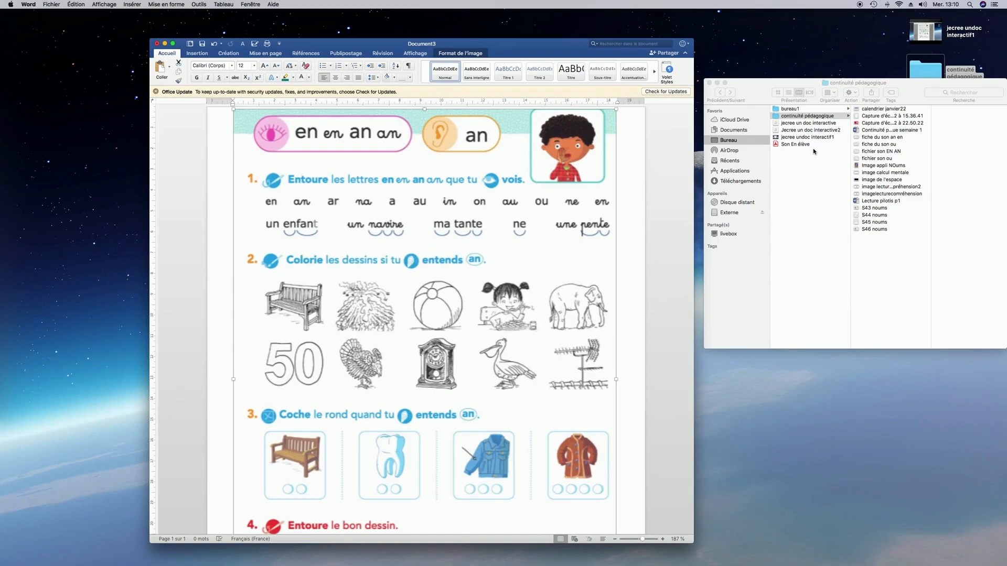
# Step: Minimise the document, open the "Son En élève" PDF in Acrobat Reader and start its Fill and Sign tool
pyautogui.click(165, 44)
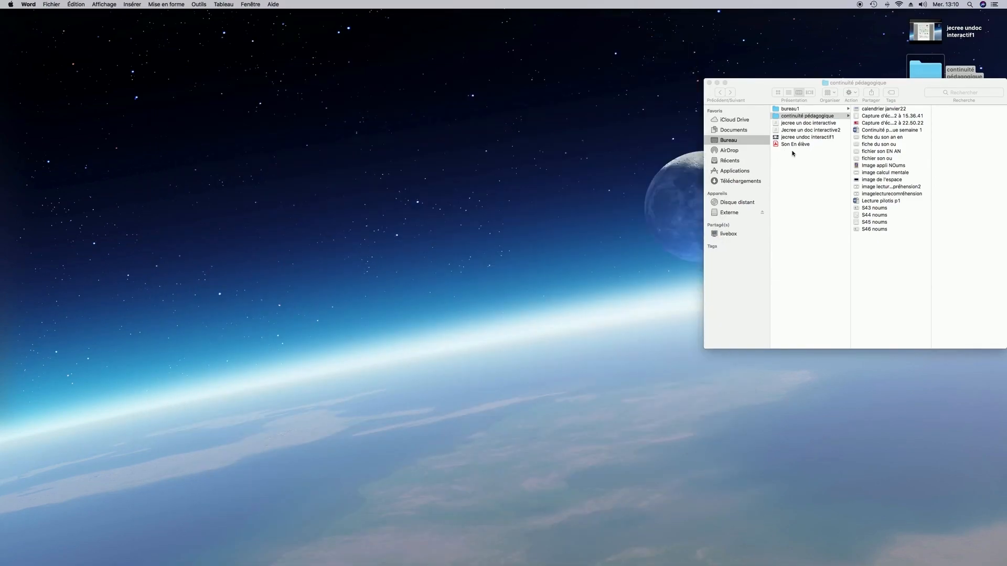
pyautogui.doubleClick(796, 144)
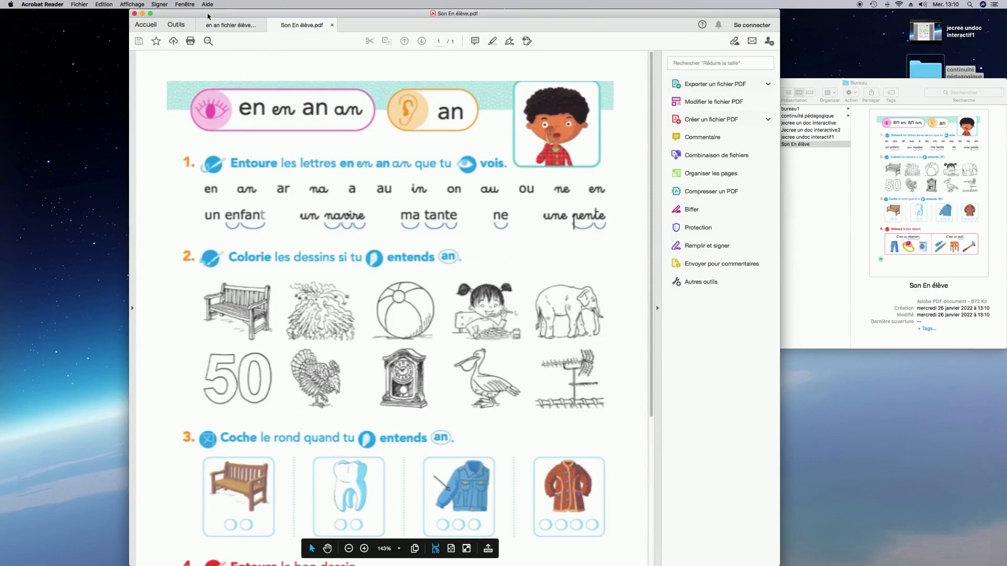
pyautogui.moveTo(209, 19); pyautogui.dragTo(190, 5)
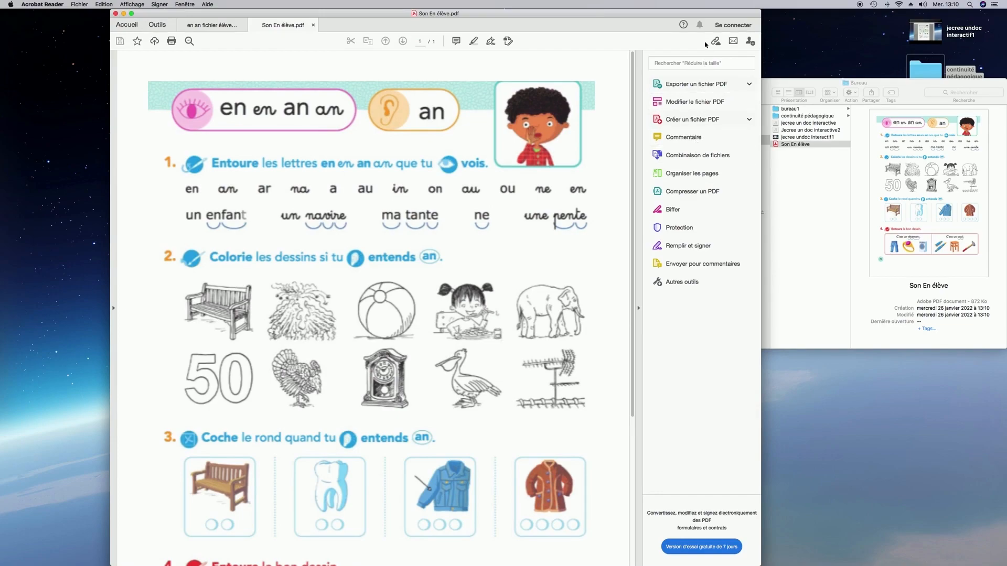
pyautogui.click(692, 247)
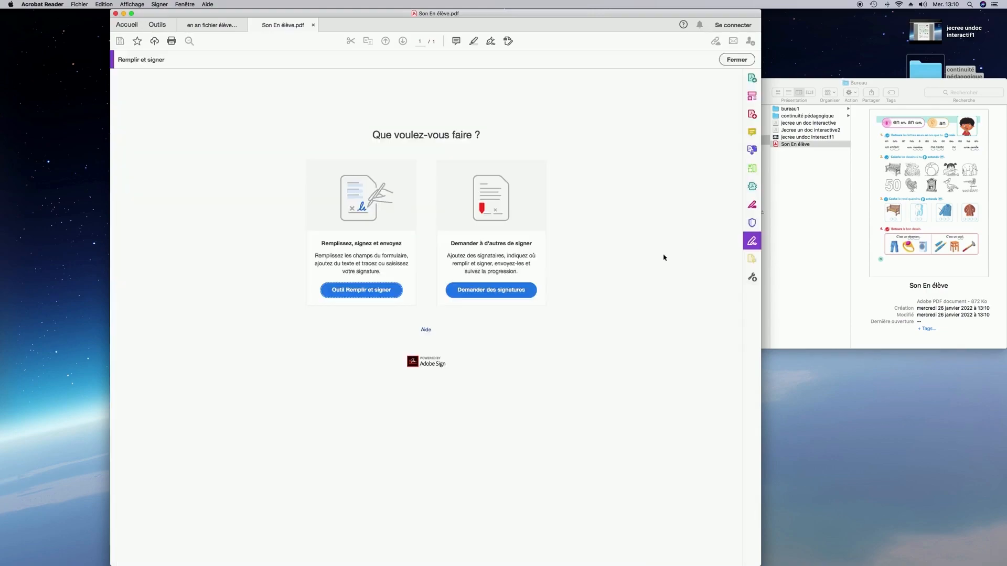
pyautogui.click(352, 292)
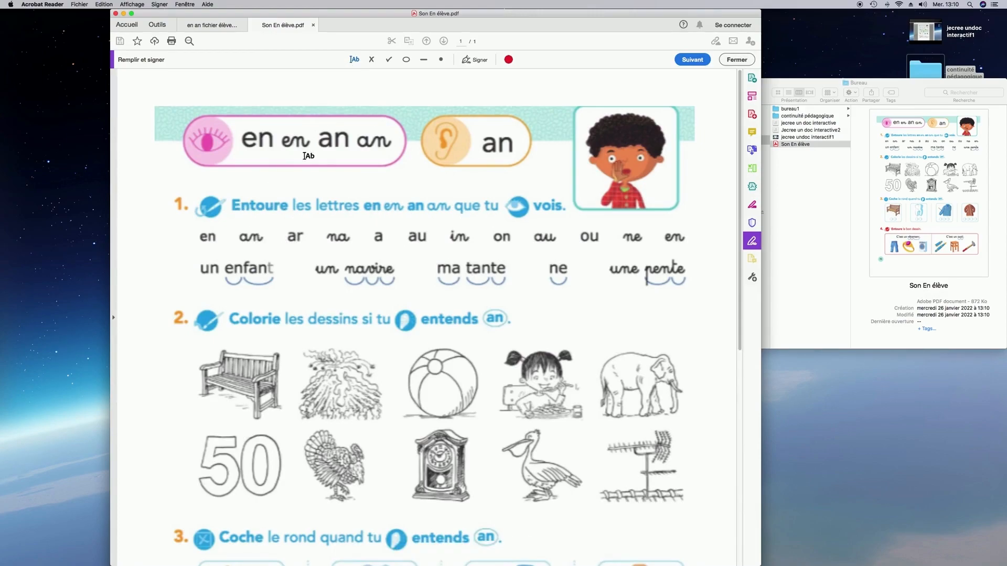
# Step: Circle the first "en" in exercise 1, fit the ring around the letters and colour it green
pyautogui.click(406, 60)
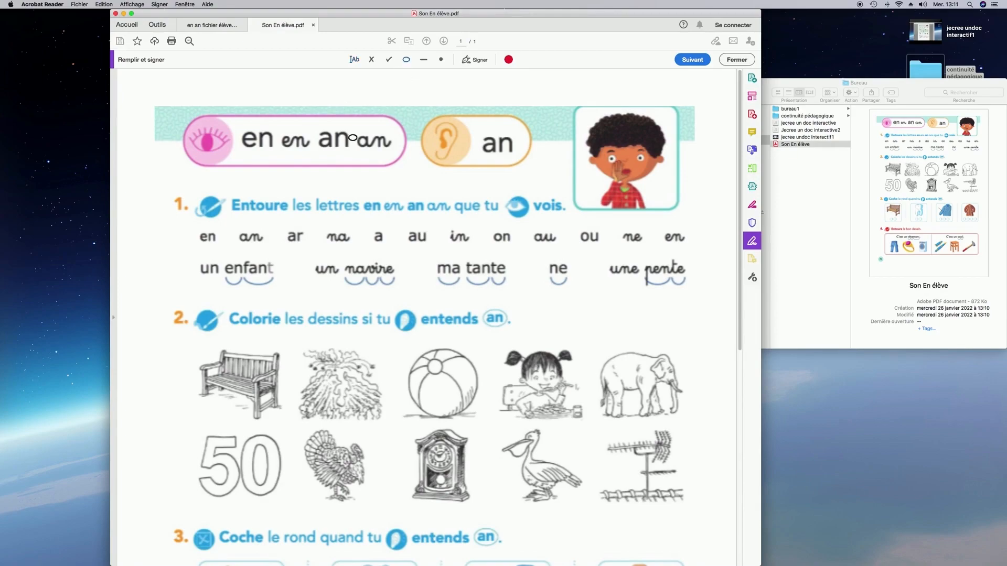
pyautogui.click(205, 235)
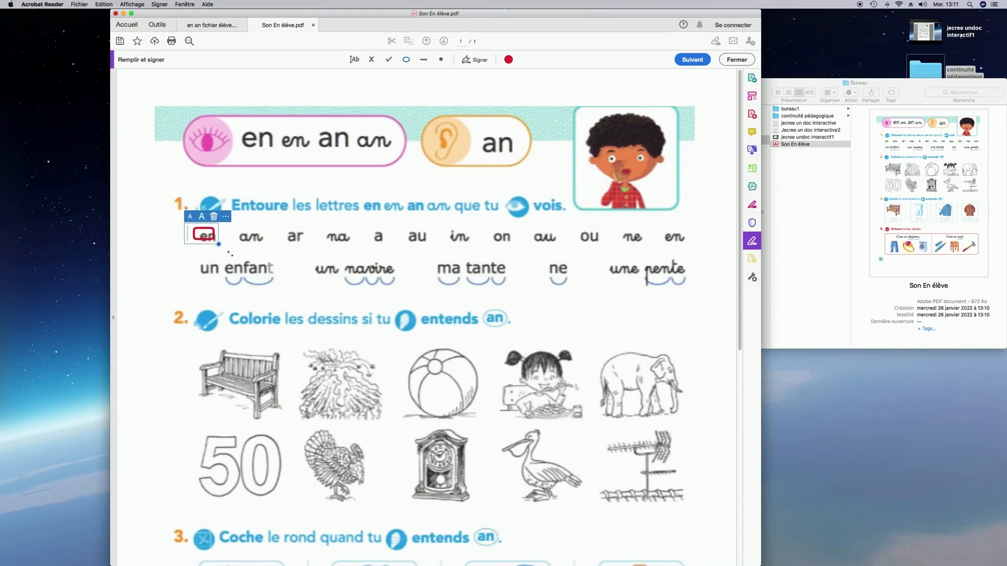
pyautogui.moveTo(215, 242)
pyautogui.mouseDown()
pyautogui.moveTo(224, 251)
pyautogui.moveTo(204, 236)
pyautogui.moveTo(227, 252)
pyautogui.mouseUp()
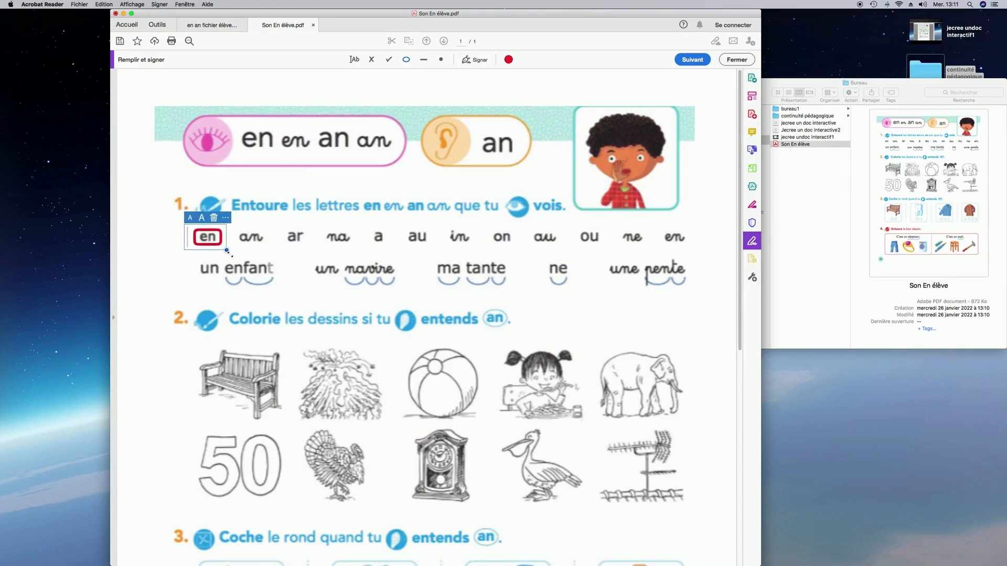
pyautogui.click(508, 60)
pyautogui.click(507, 116)
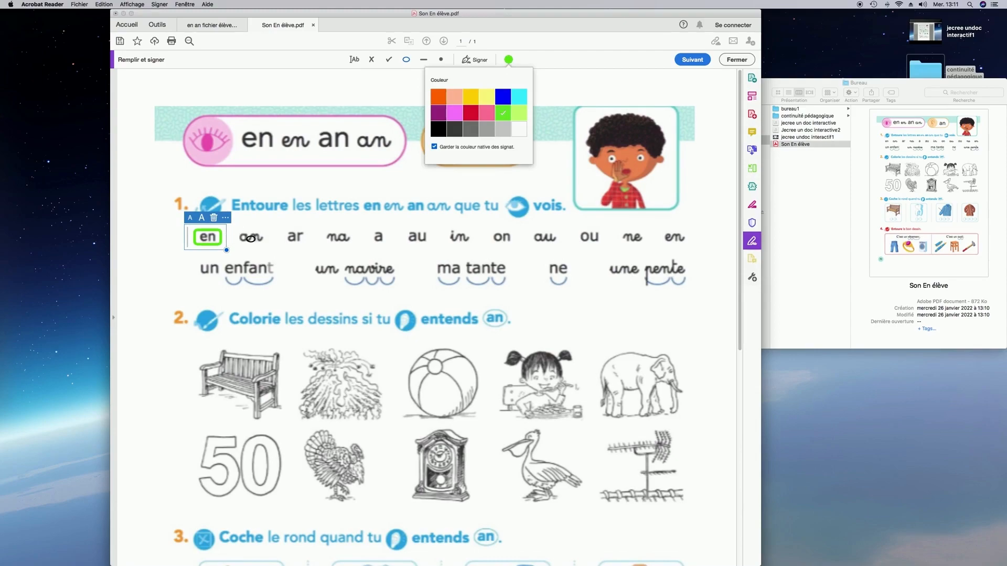
# Step: Circle the cursive "an" and "en" in exercise 1's first row and those sounds in "pente", "tante" and "enfant"
pyautogui.click(251, 239)
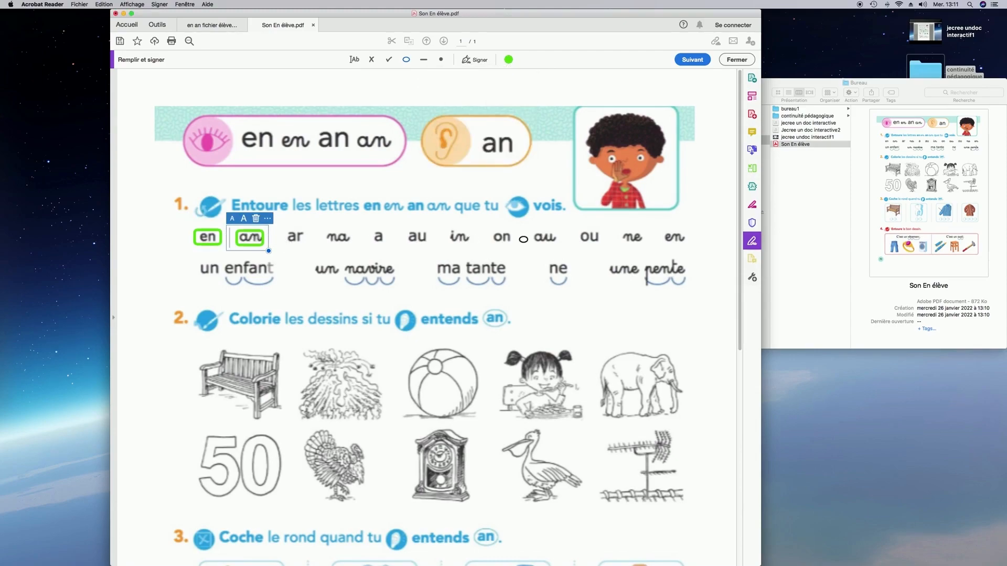
pyautogui.click(679, 239)
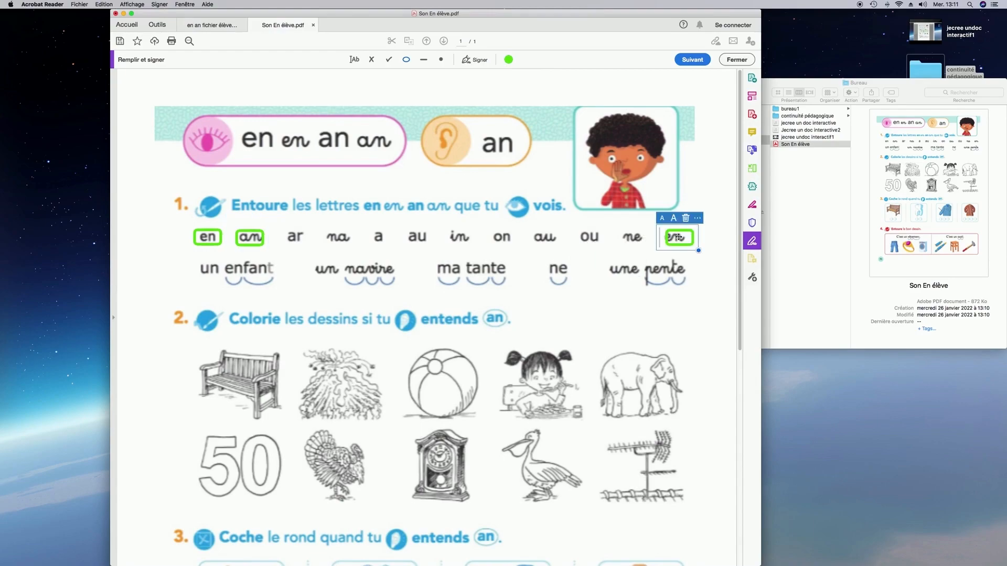
pyautogui.click(661, 268)
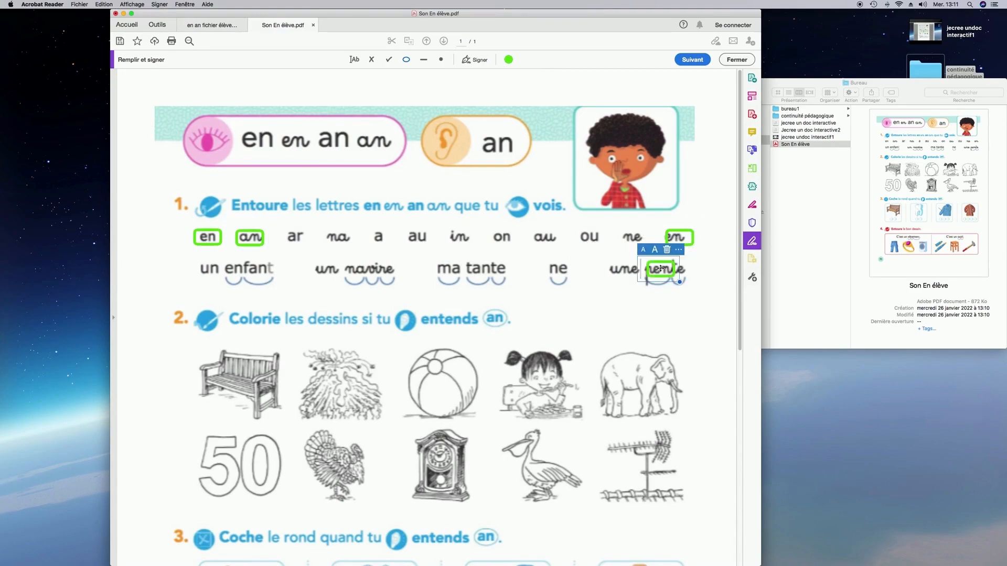
pyautogui.click(481, 269)
pyautogui.moveTo(481, 270); pyautogui.dragTo(483, 271)
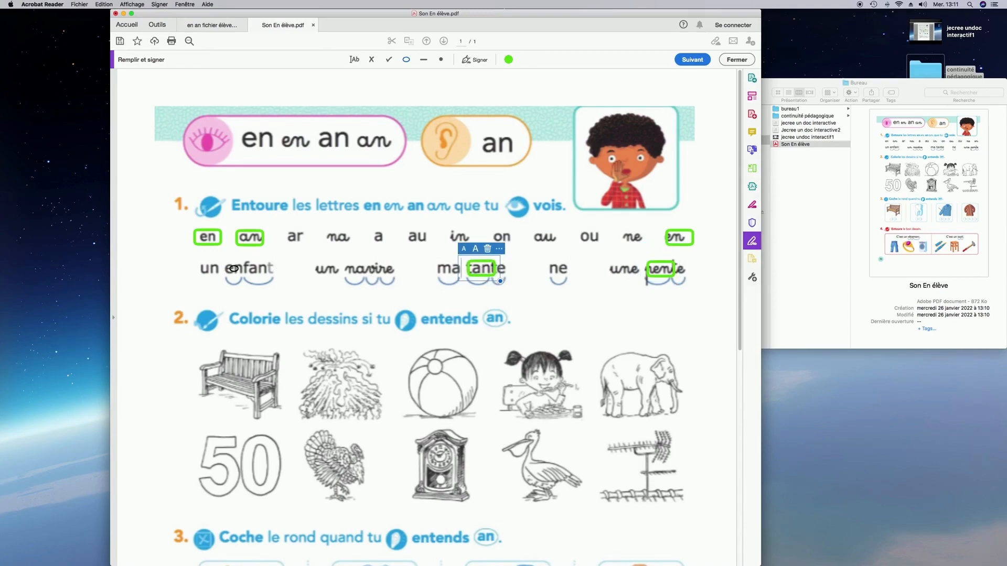
pyautogui.click(229, 269)
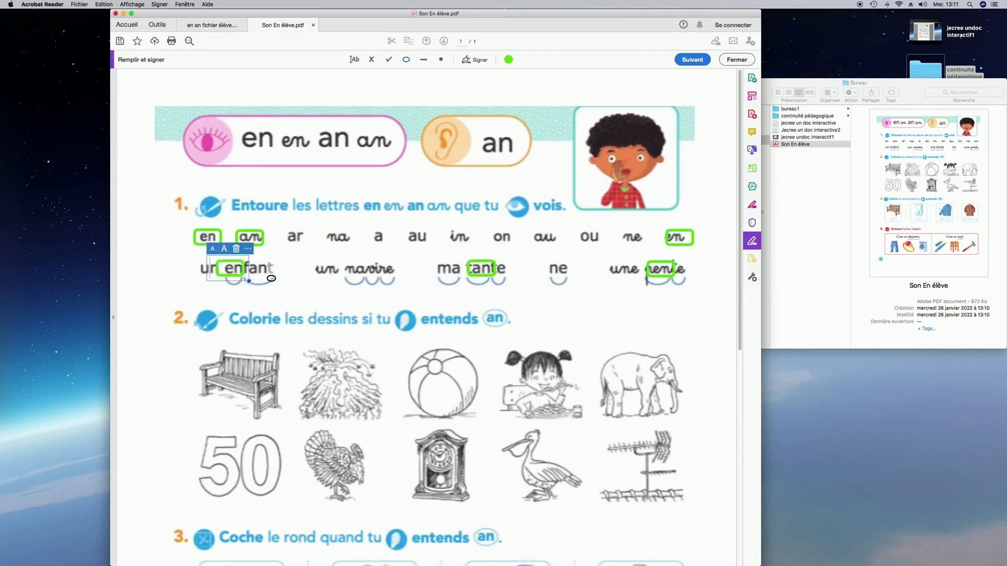
pyautogui.click(258, 269)
pyautogui.moveTo(260, 271)
pyautogui.mouseDown()
pyautogui.moveTo(275, 282)
pyautogui.moveTo(262, 273)
pyautogui.mouseUp()
# Step: Place a green ring in exercise 2, enlarge it and fit it around the bench drawing
pyautogui.scroll(-3, 327, 342)
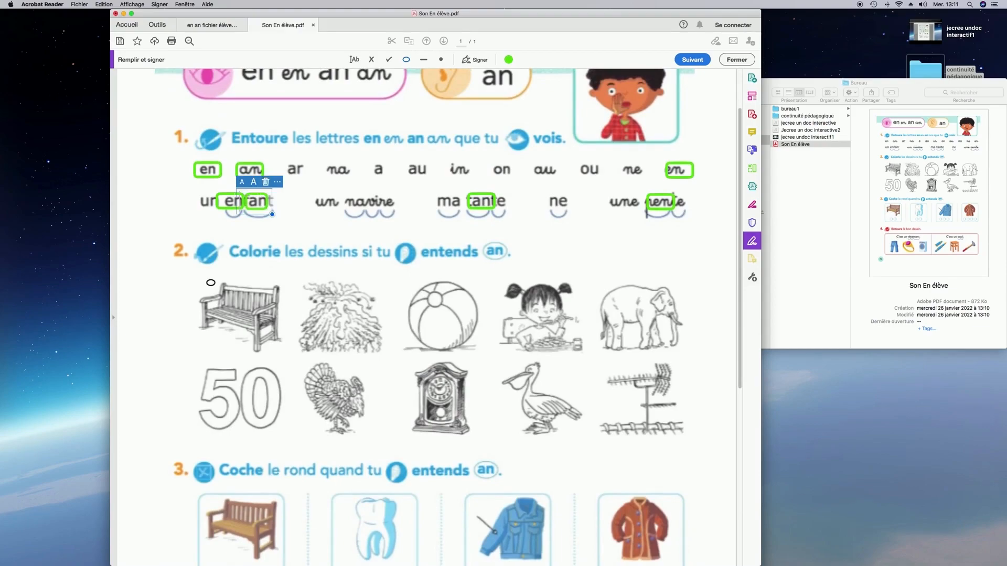
pyautogui.click(194, 269)
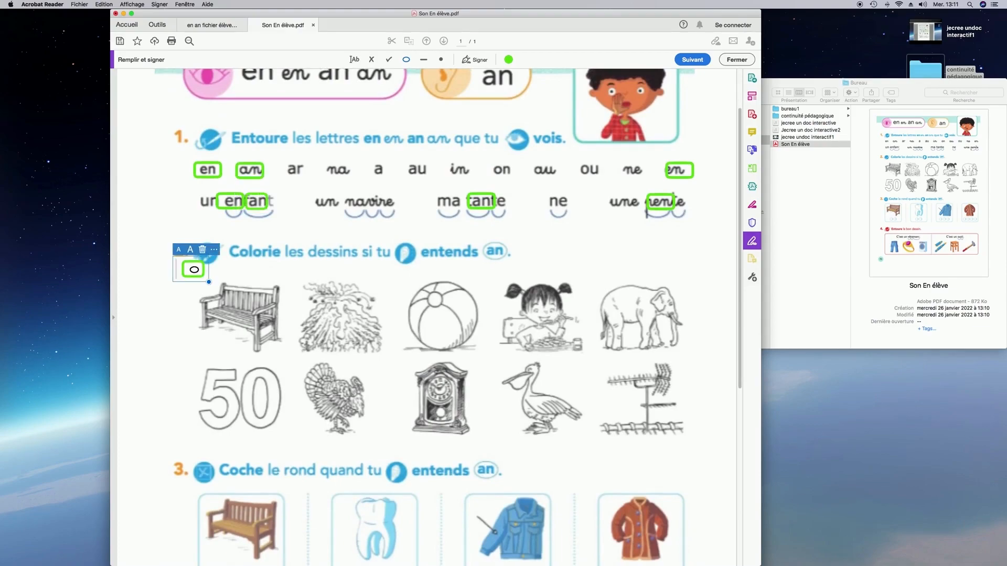
pyautogui.moveTo(209, 282); pyautogui.dragTo(250, 310)
pyautogui.moveTo(185, 258); pyautogui.dragTo(229, 303)
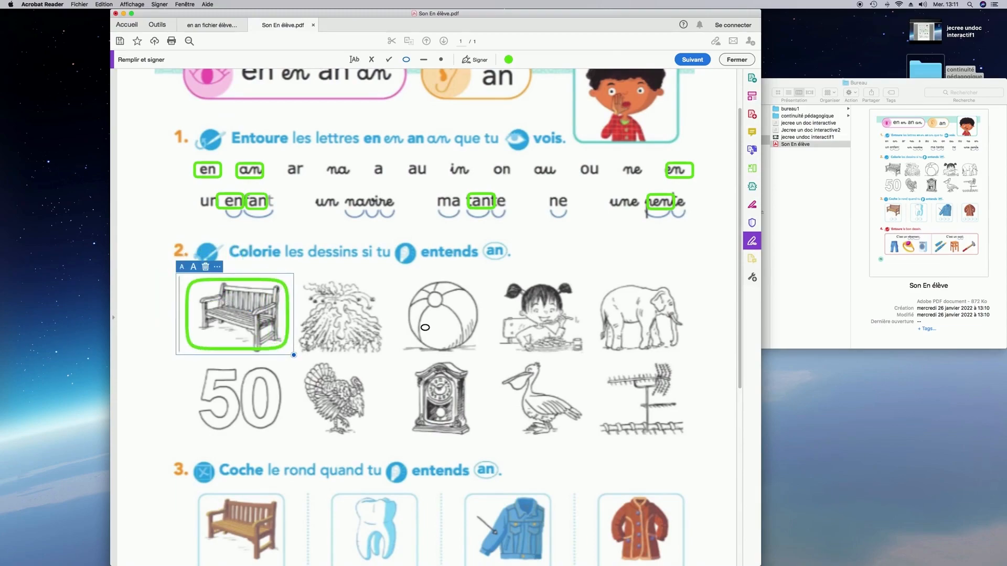
# Step: Circle the plant, girl, elephant, antenna, pelican, clock and number 50 drawings in exercise 2 with same-sized green rings
pyautogui.click(348, 316)
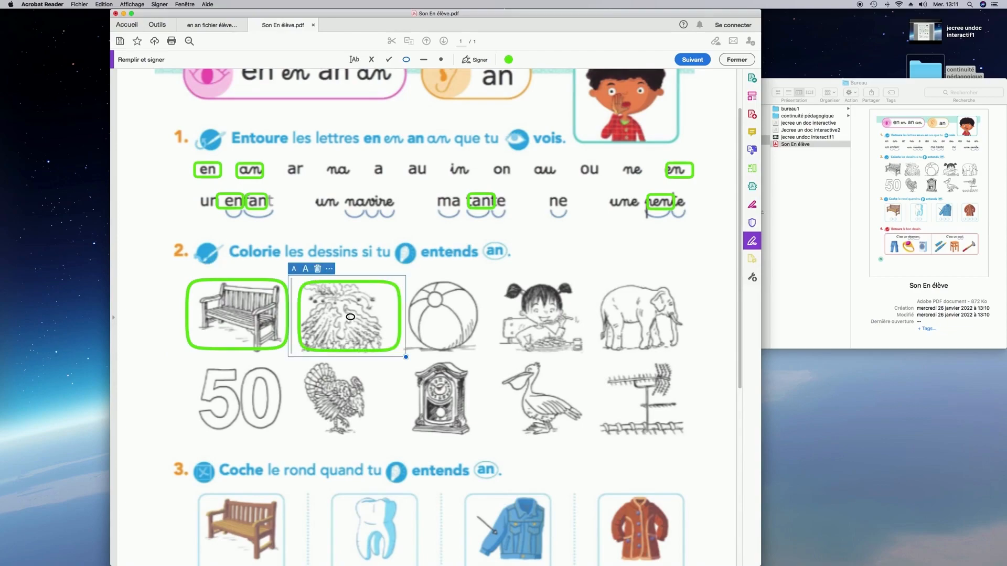
pyautogui.click(543, 327)
pyautogui.click(638, 326)
pyautogui.click(625, 389)
pyautogui.click(543, 392)
pyautogui.click(457, 385)
pyautogui.click(246, 349)
pyautogui.press('Delete')
pyautogui.press('super+z')
pyautogui.click(239, 389)
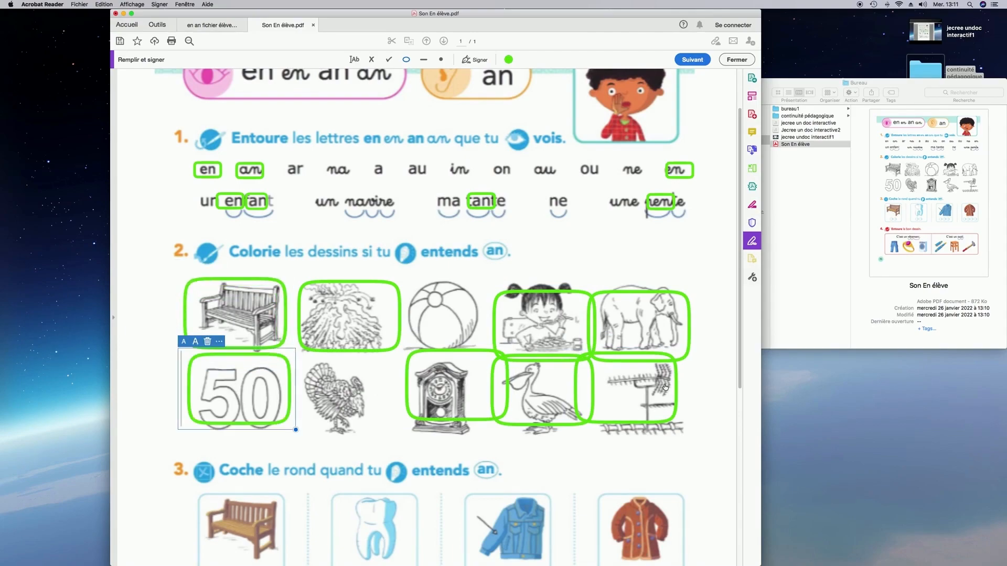
# Step: Cross the second circle under the bench, tooth, jacket and coat in exercise 3 with green X marks
pyautogui.scroll(-6, 664, 387)
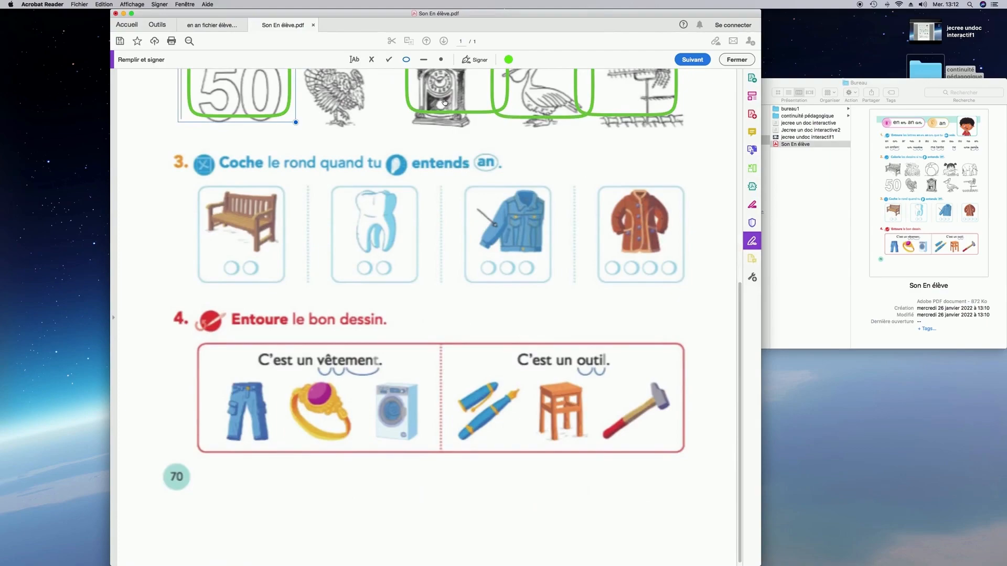
pyautogui.click(371, 61)
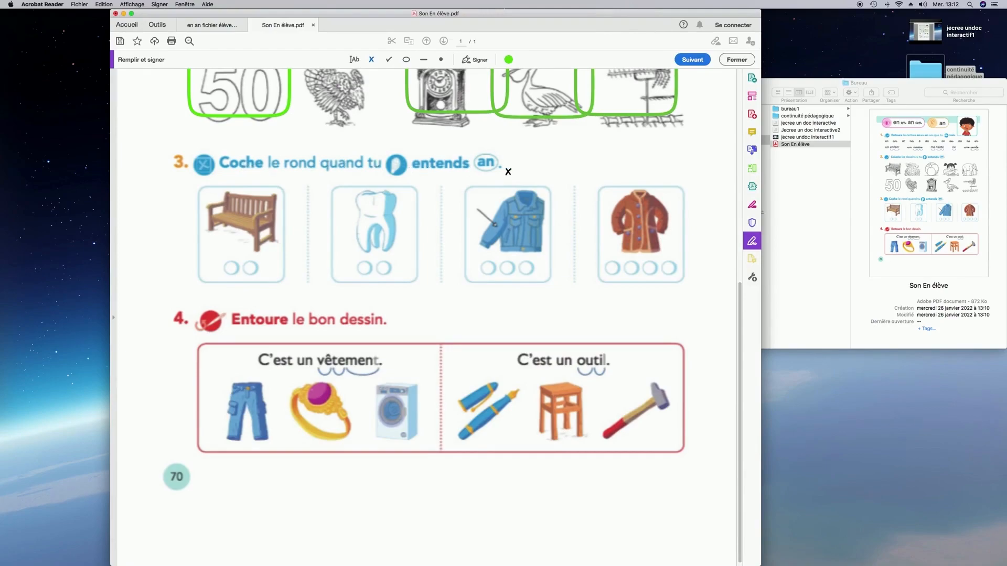
pyautogui.click(252, 269)
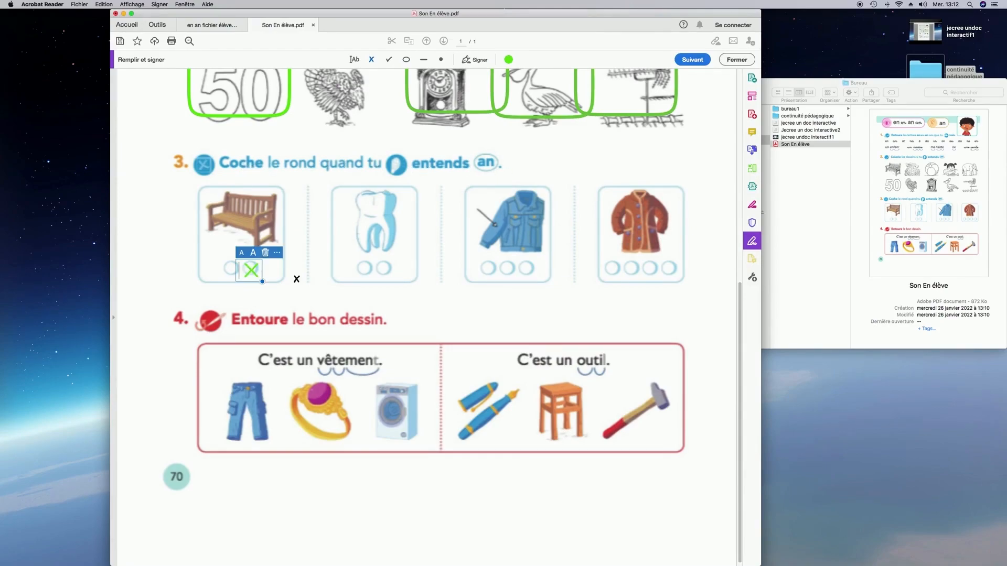
pyautogui.click(383, 269)
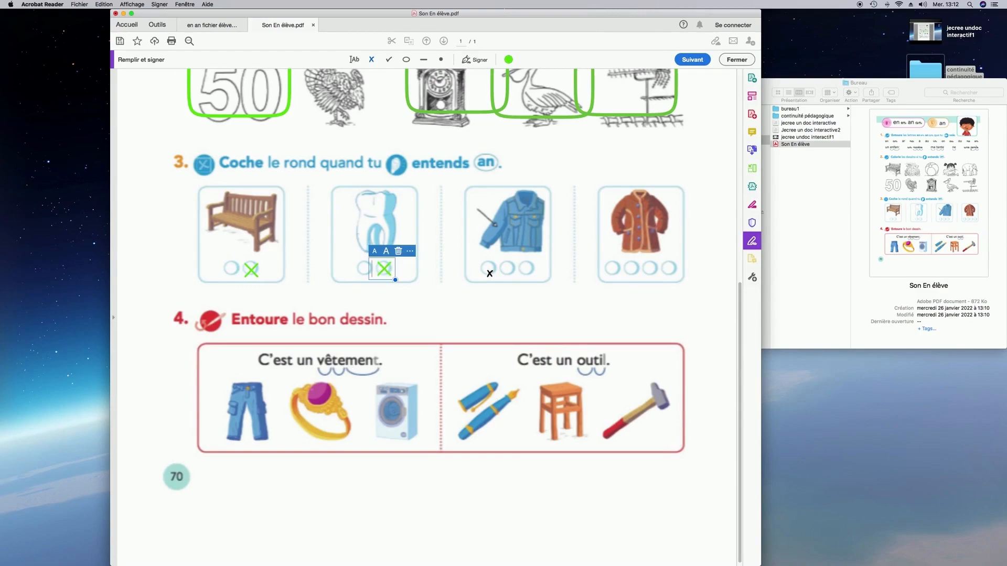
pyautogui.click(506, 269)
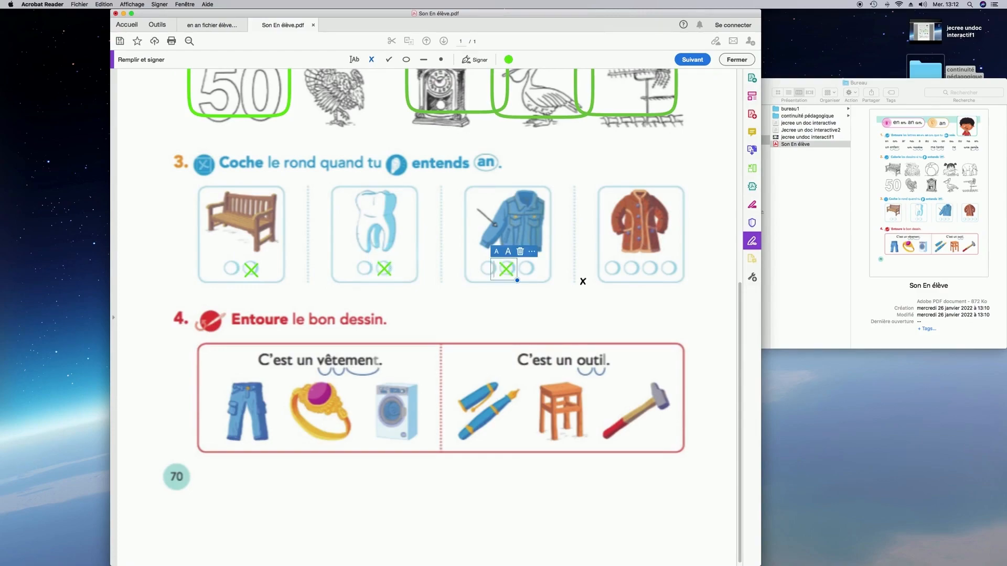
pyautogui.click(634, 270)
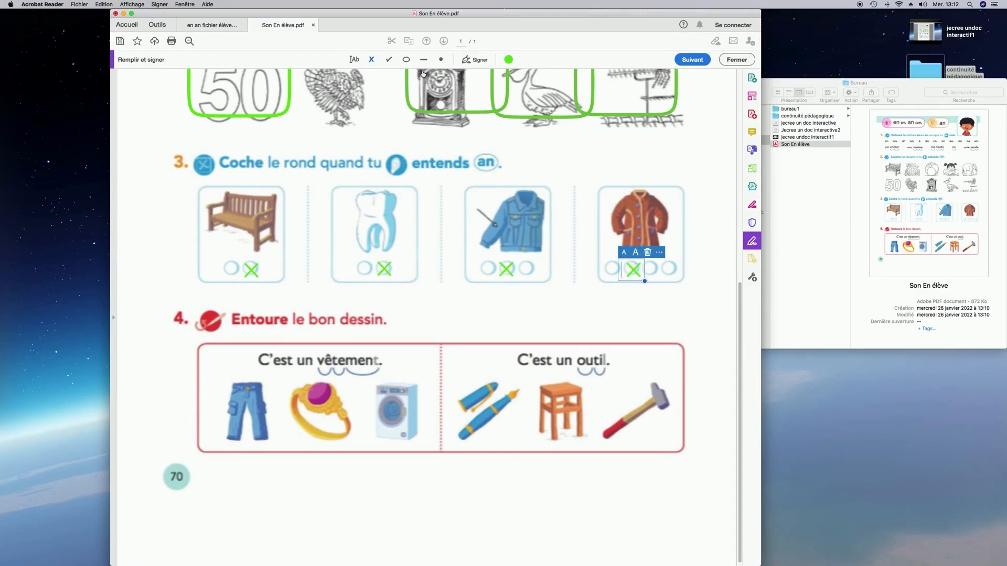
# Step: Circle the trousers under "C'est un vêtement" and the hammer under "C'est un outil" in exercise 4 with green rings
pyautogui.click(406, 60)
pyautogui.click(220, 376)
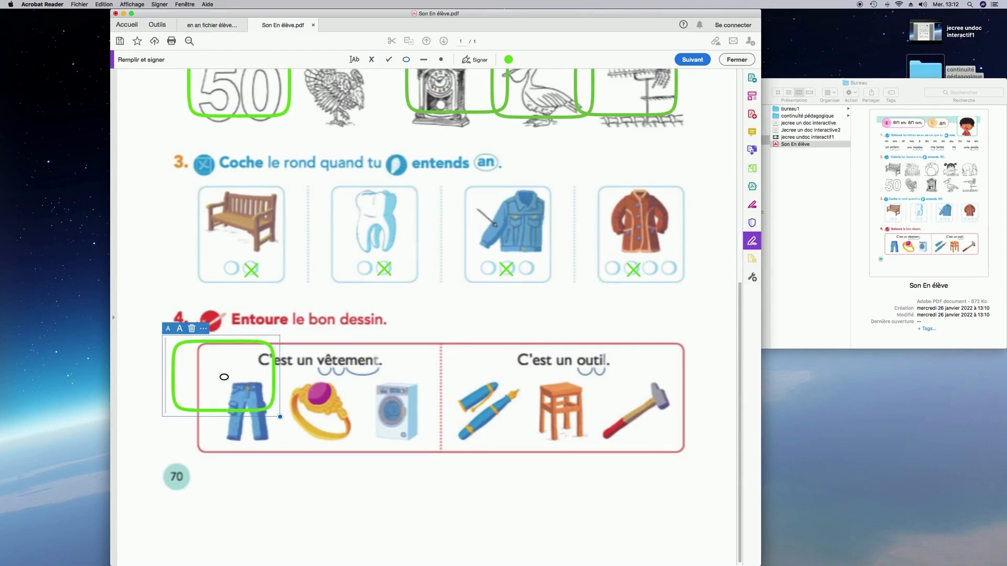
pyautogui.moveTo(246, 404); pyautogui.dragTo(263, 438)
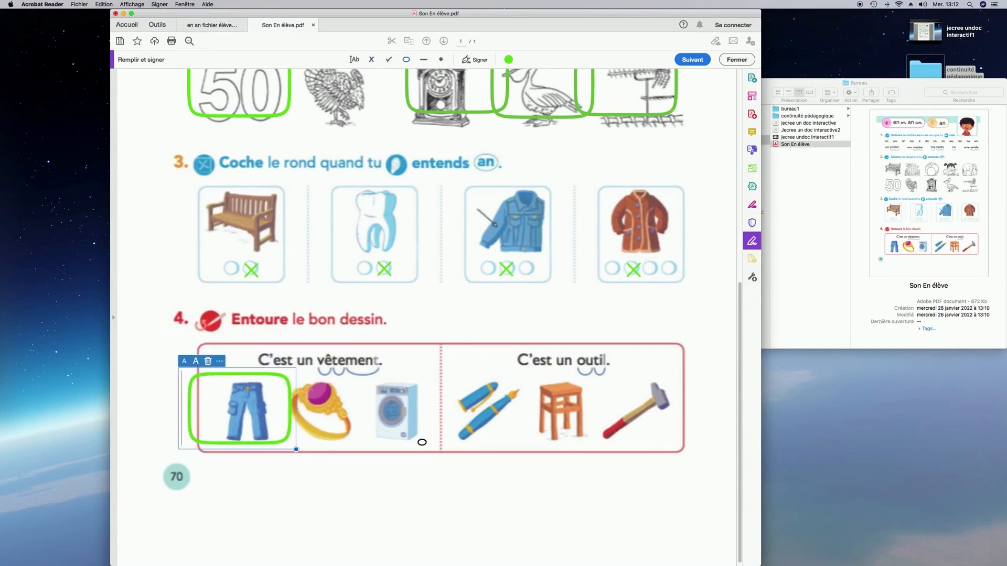
pyautogui.click(646, 417)
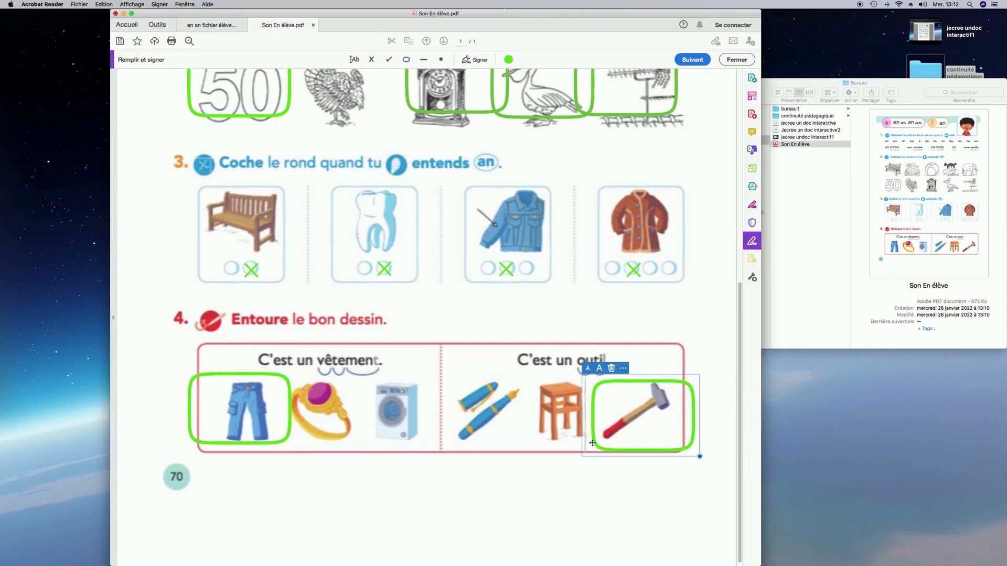
# Step: Save the completed worksheet as a new PDF named "Son En élève fini" in the Documents folder
pyautogui.scroll(-1, 604, 447)
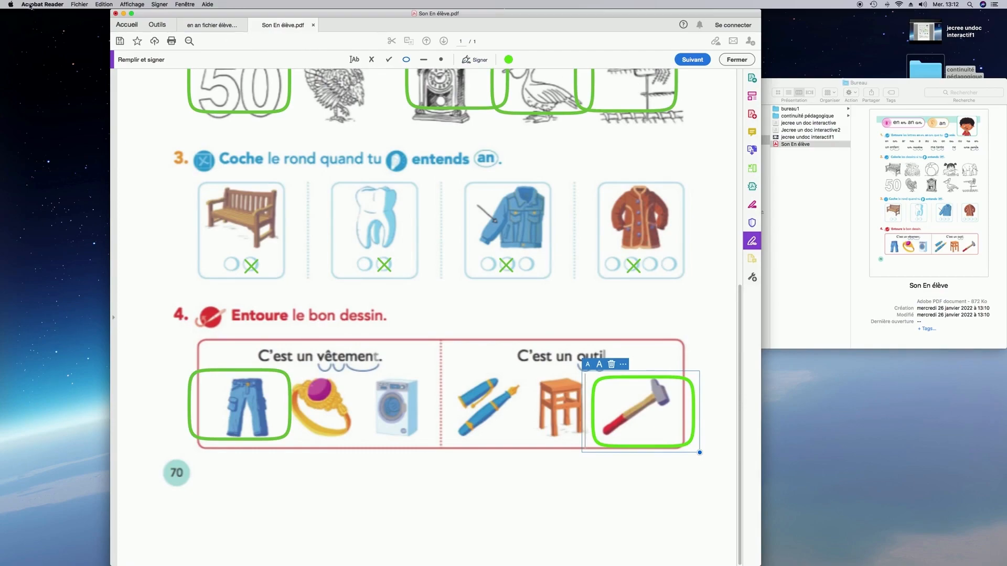
pyautogui.click(80, 4)
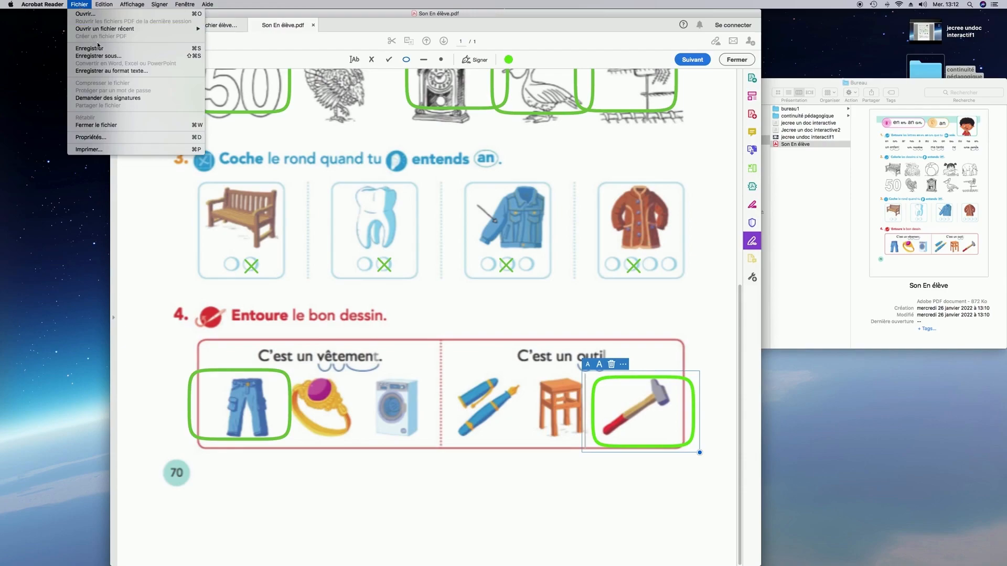
pyautogui.click(121, 58)
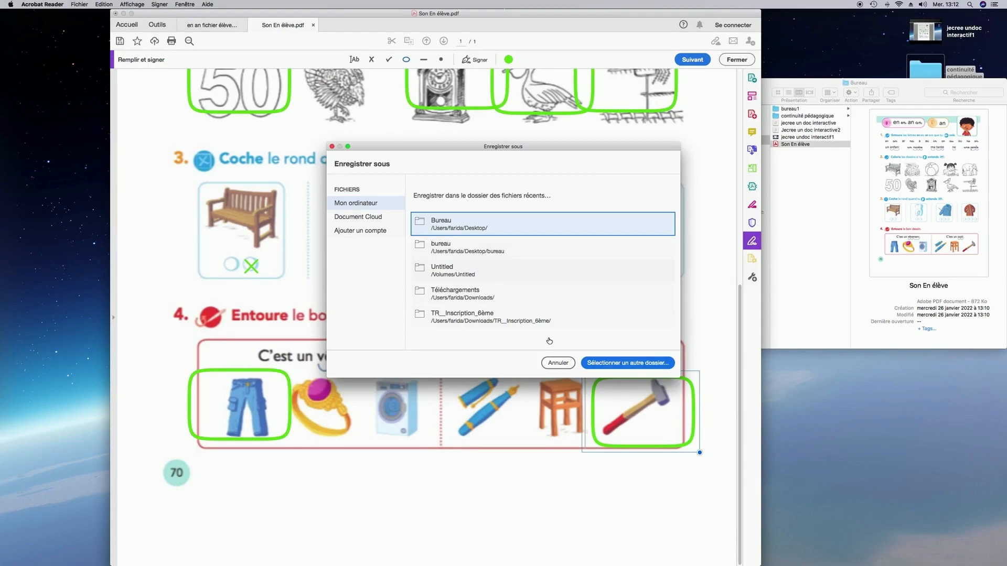
pyautogui.click(551, 364)
pyautogui.click(627, 364)
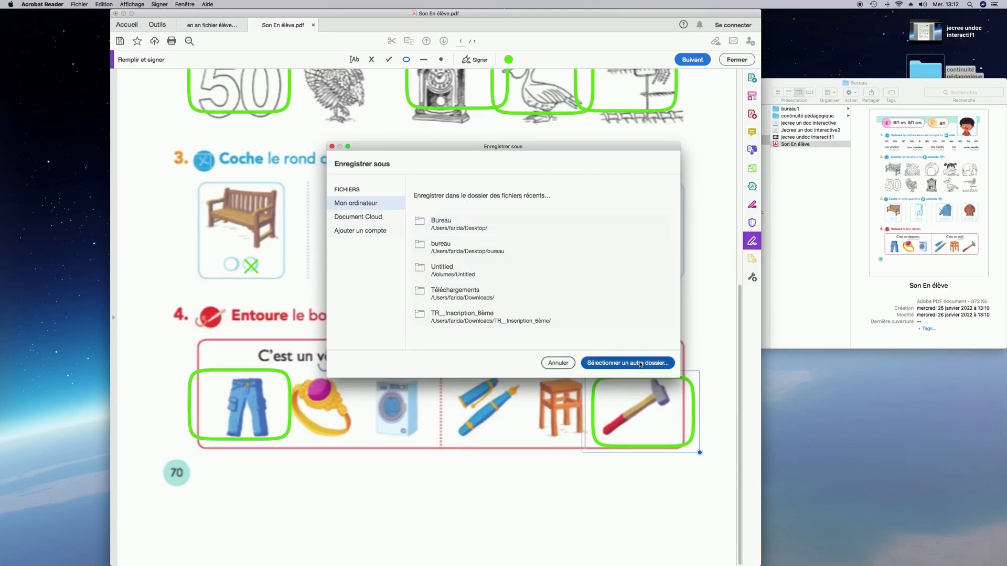
pyautogui.click(521, 153)
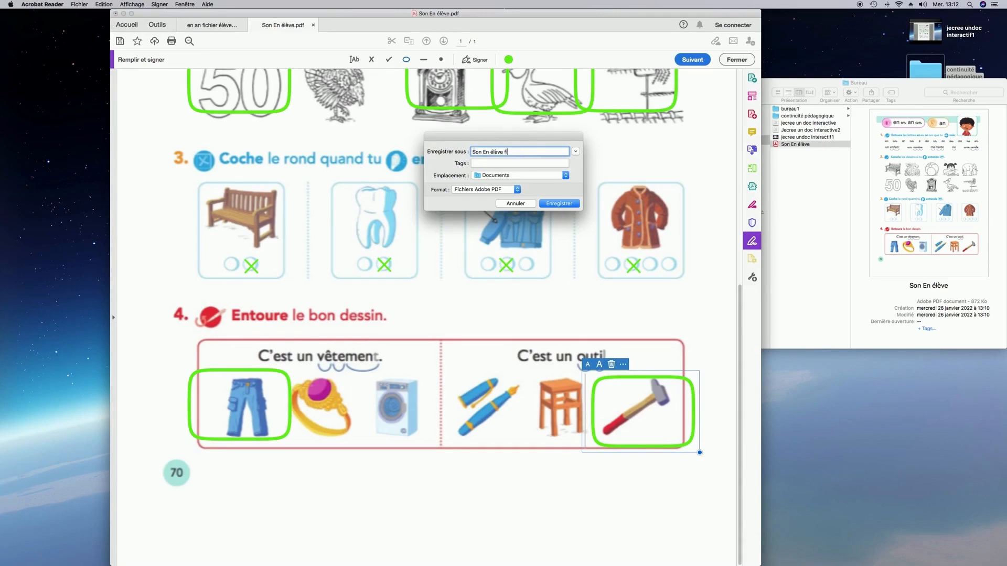
pyautogui.write('fini')
pyautogui.click(559, 203)
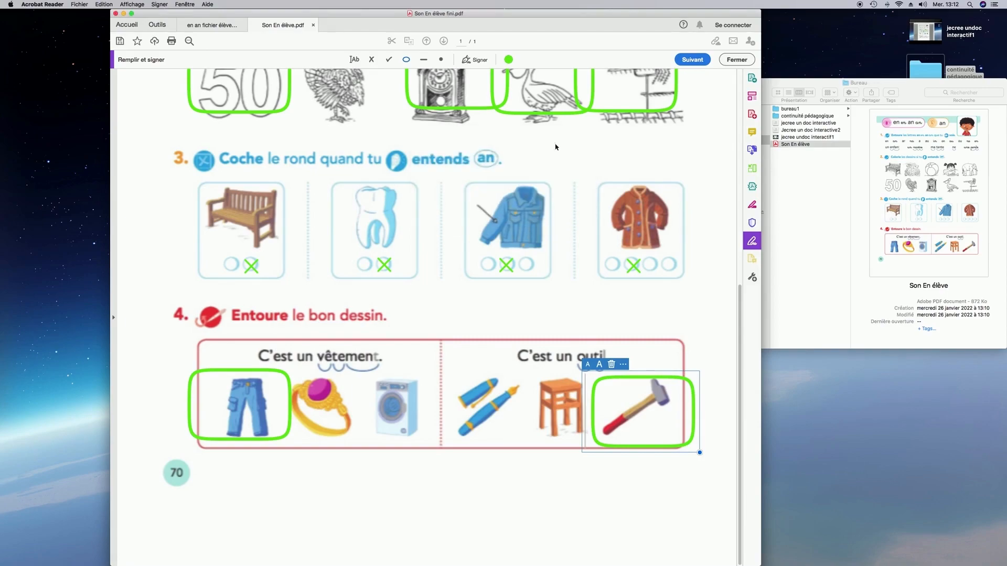
# Step: Close Fill and Sign, reopen it on the completed worksheet and set the annotation colour to pink
pyautogui.click(737, 59)
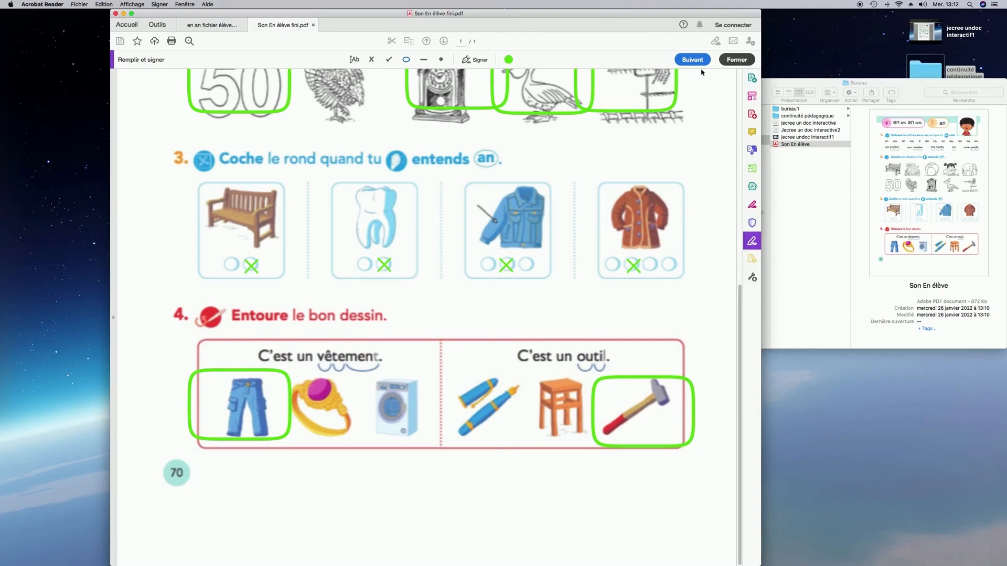
pyautogui.scroll(5, 585, 119)
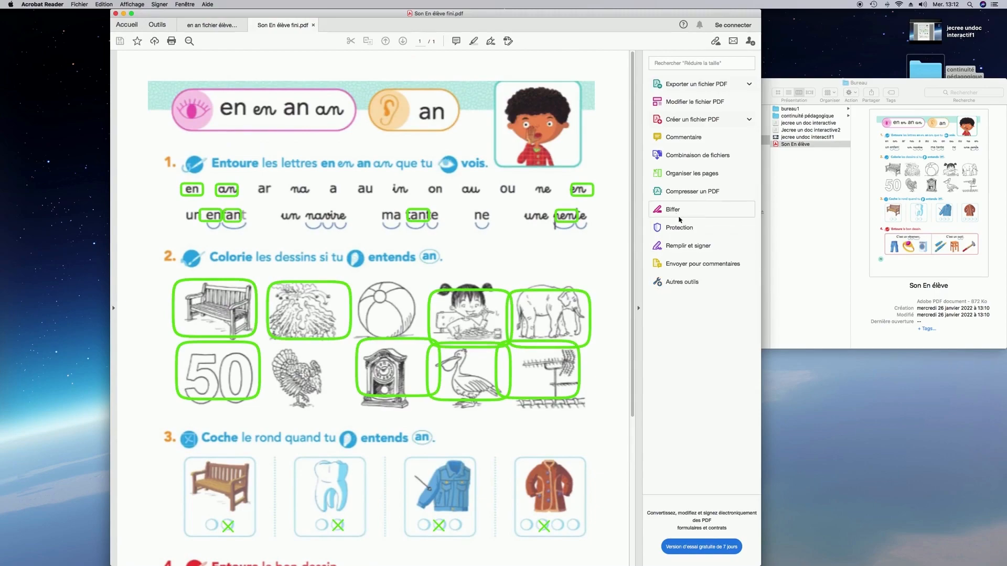
pyautogui.click(682, 247)
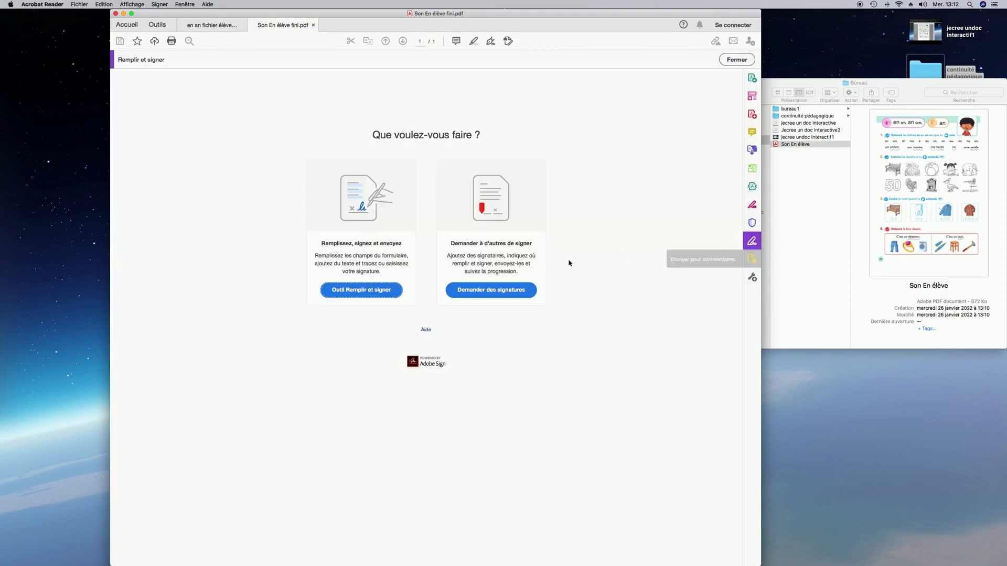
pyautogui.click(401, 291)
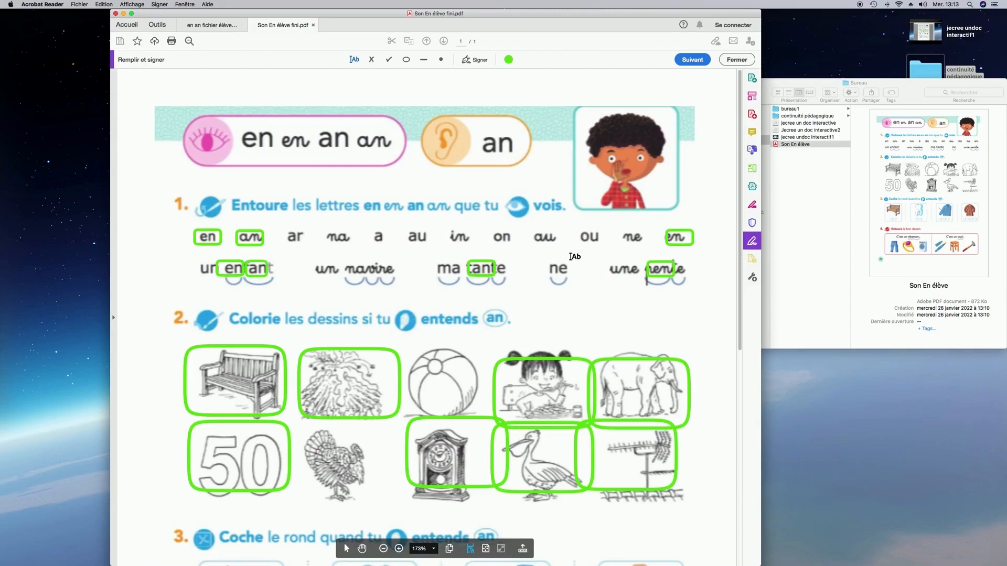
pyautogui.click(509, 59)
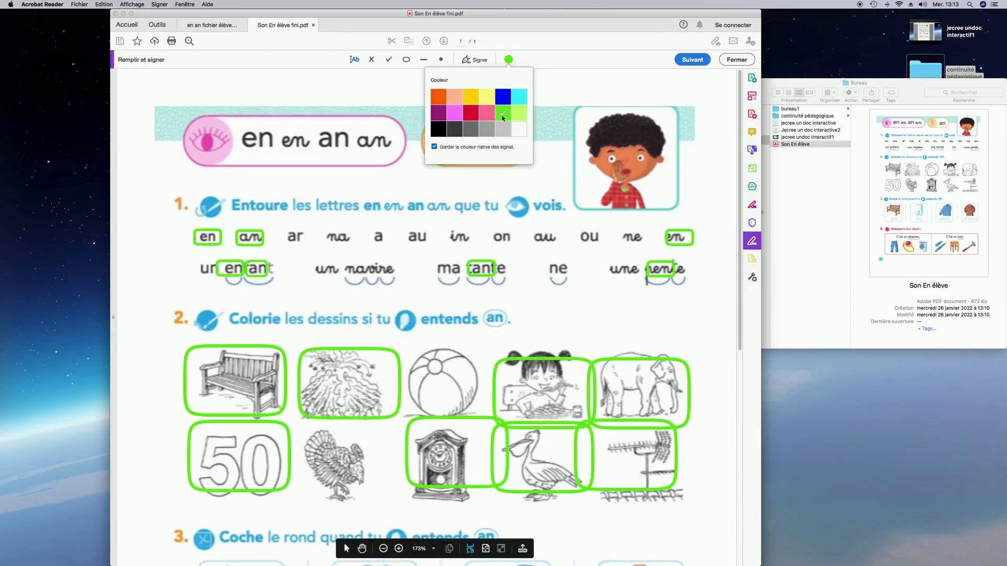
pyautogui.click(461, 117)
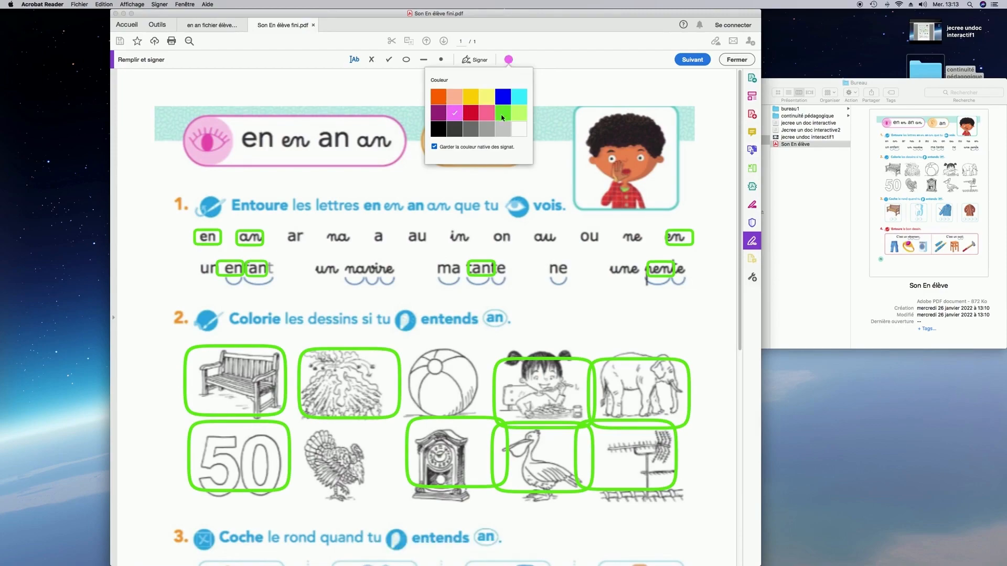
# Step: Add pink marks in the margin: "TB" beside exercise 1, "Tb" beside exercise 2 and "TB" beside exercise 3
pyautogui.click(385, 88)
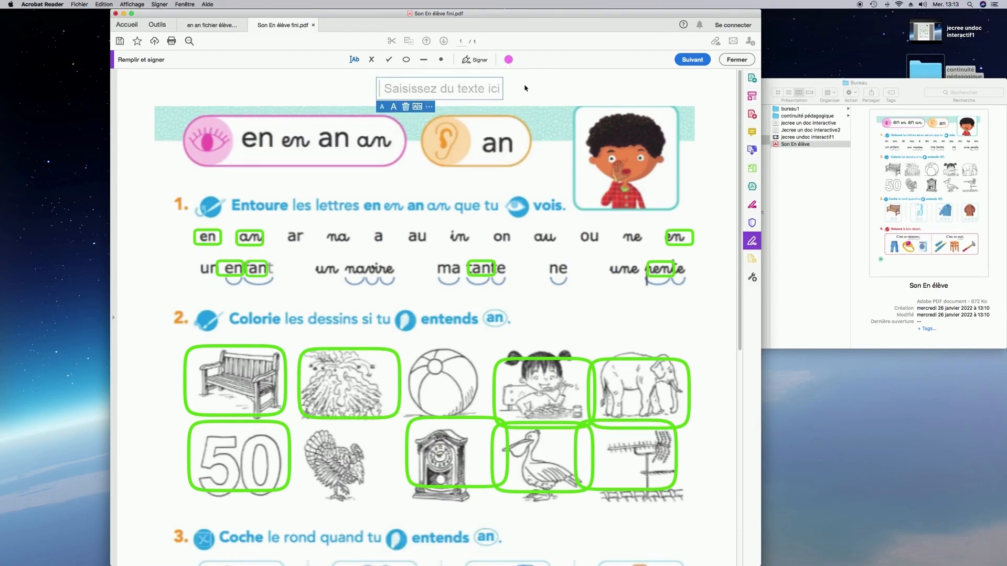
pyautogui.scroll(-2, 556, 145)
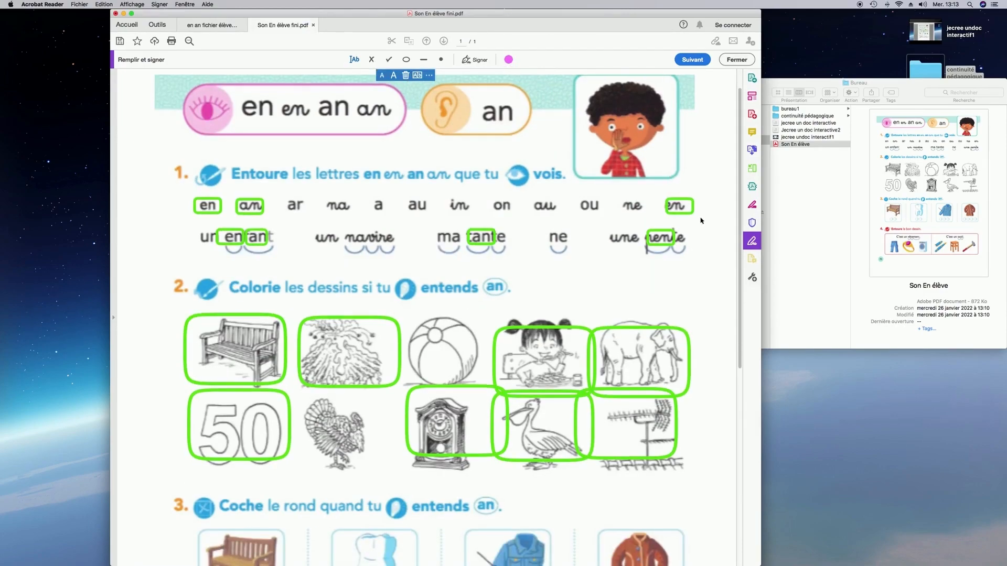
pyautogui.click(713, 225)
pyautogui.click(717, 222)
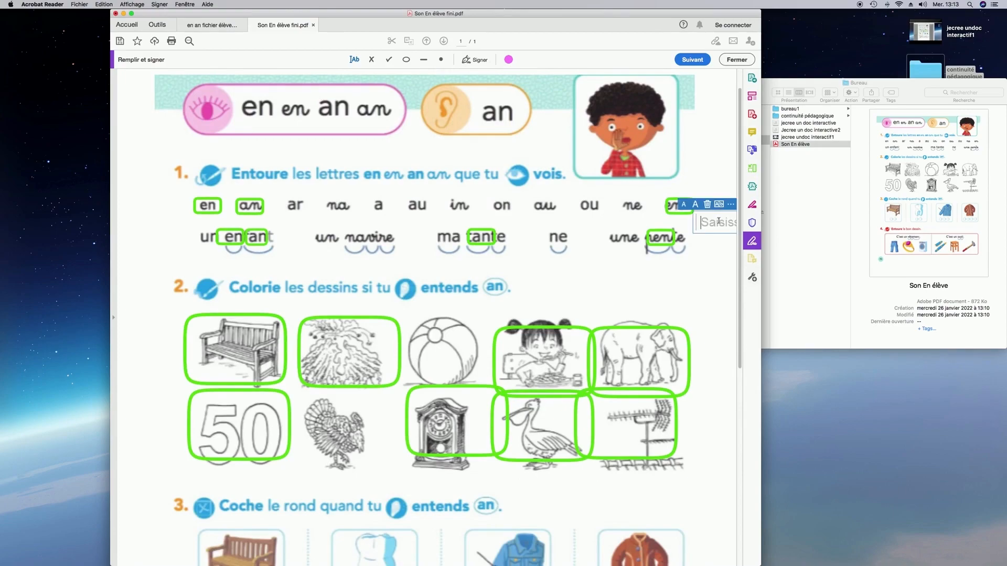
pyautogui.write('TB')
pyautogui.click(705, 362)
pyautogui.click(707, 365)
pyautogui.write('Tb')
pyautogui.scroll(-5, 709, 367)
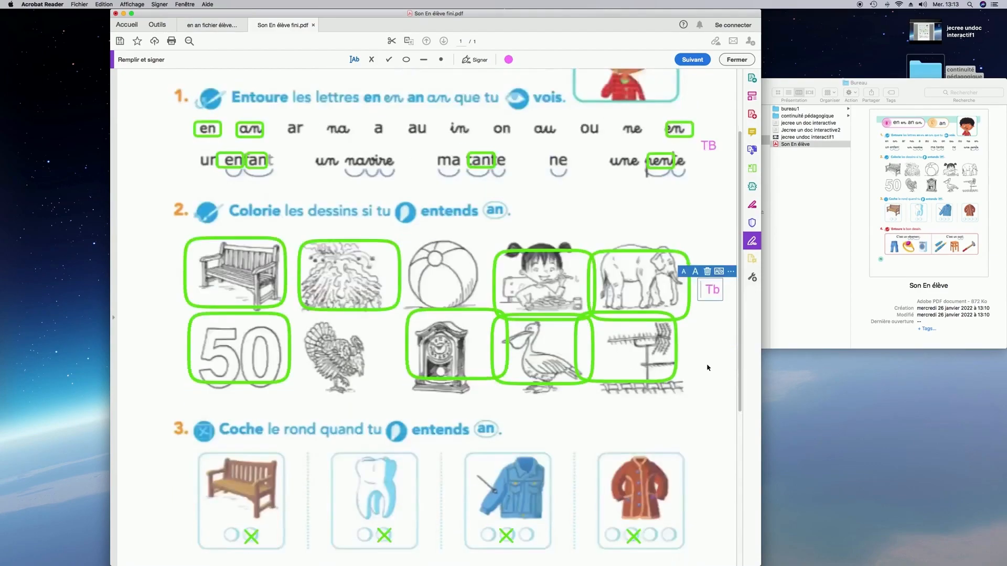
pyautogui.click(709, 427)
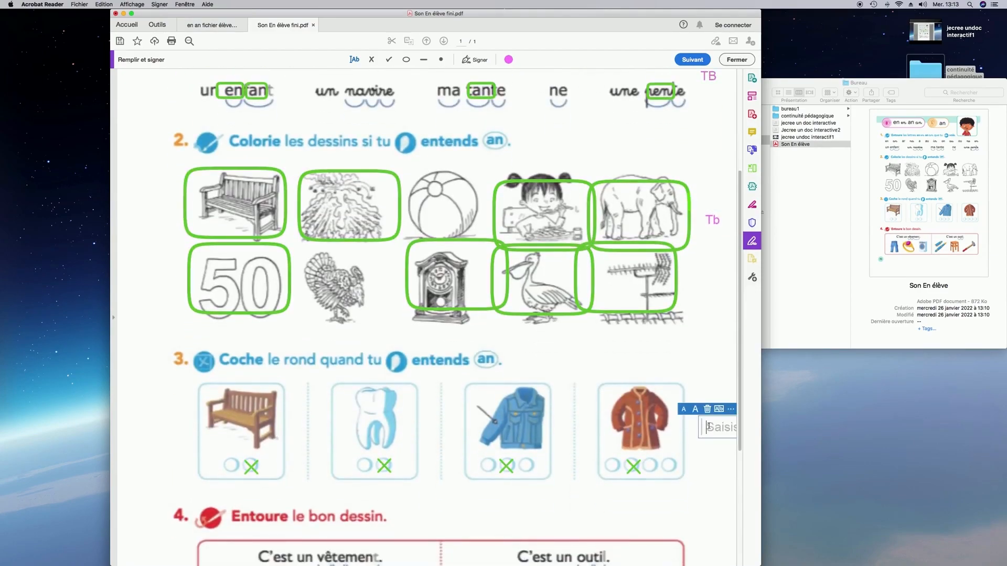
pyautogui.write('TB')
# Step: Write the pink comment "Bravo, c'est excellent!" above the worksheet's header banner
pyautogui.scroll(6, 324, 236)
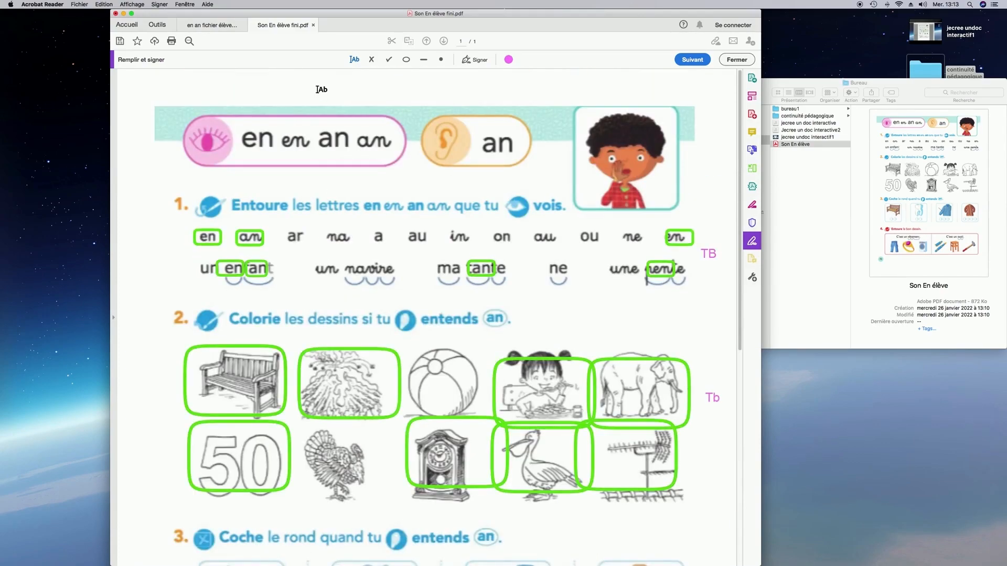
pyautogui.click(319, 91)
pyautogui.write("Bravo, c'est excellent")
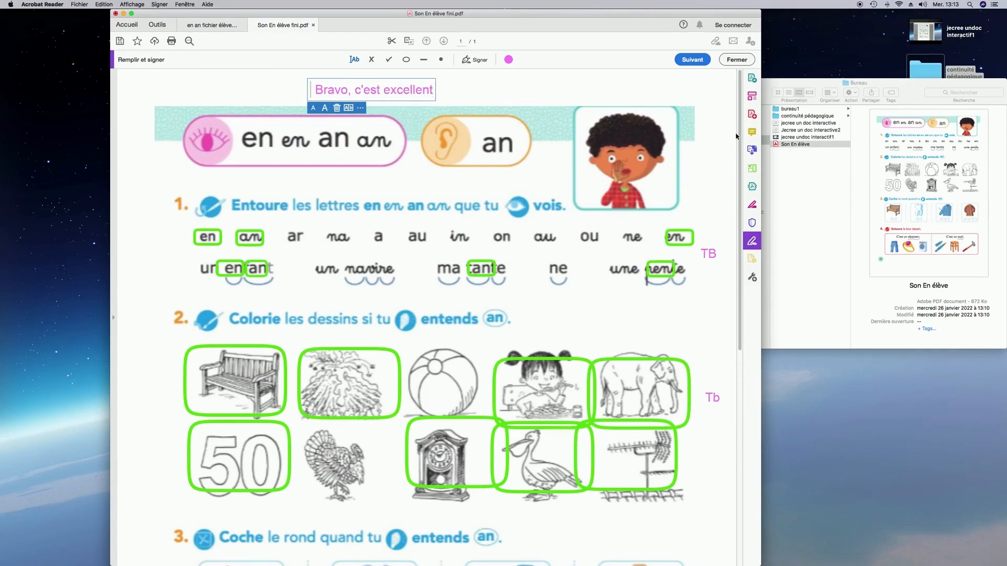
pyautogui.write('!')
pyautogui.click(614, 97)
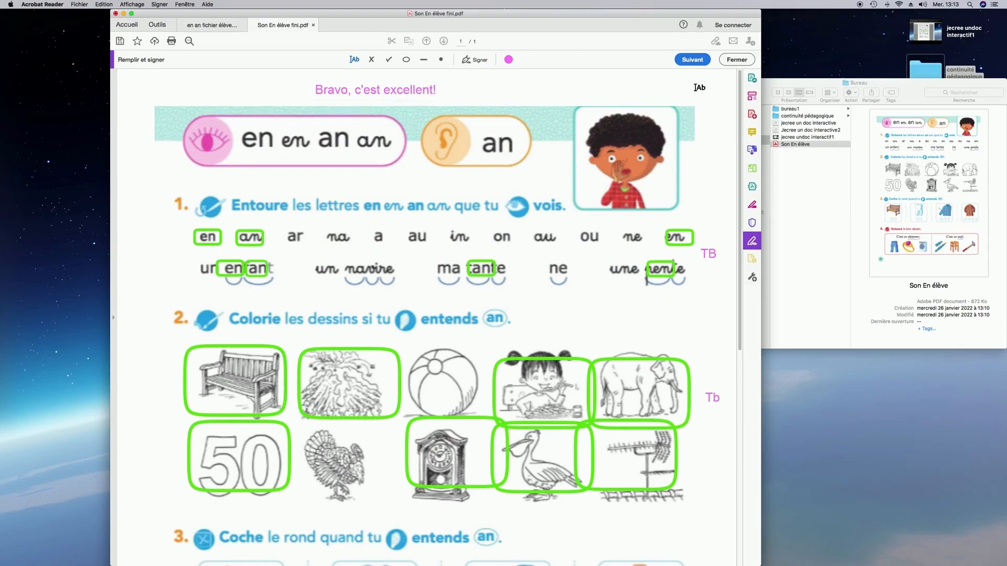